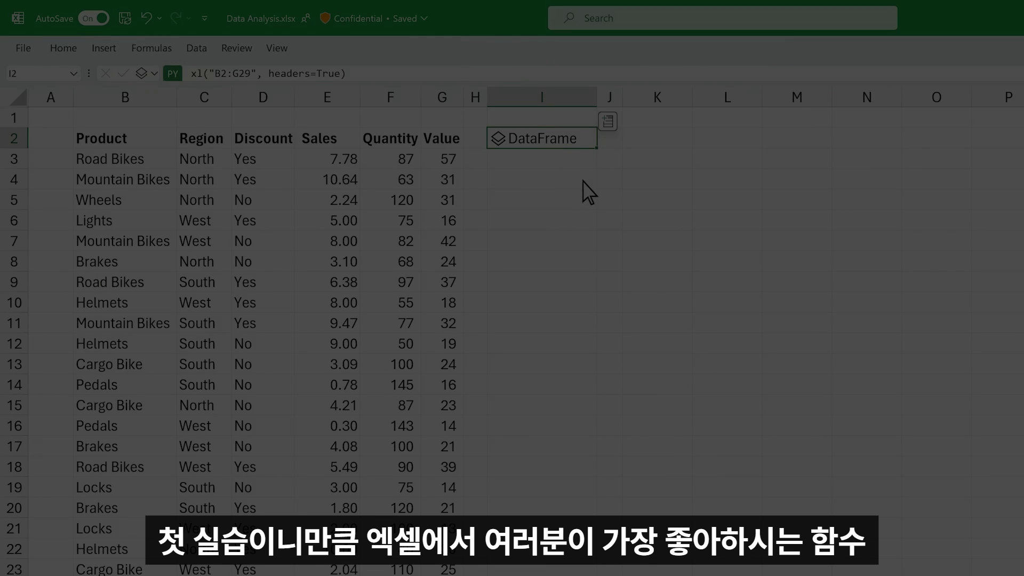
Enter the Python formula xl("I2").plot(kind="hist") in cell I4 to plot a histogram of the DataFrame.
left_click(583, 182)
type("=py")
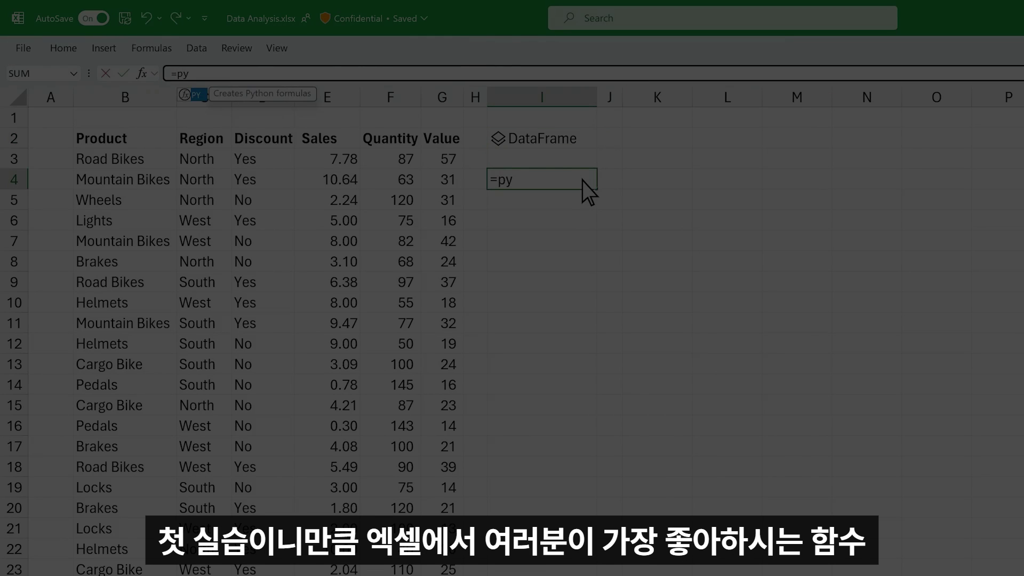
key("Tab")
type("xl(\"I2\").plot(kind=\"hist\")")
key("ctrl+Return")
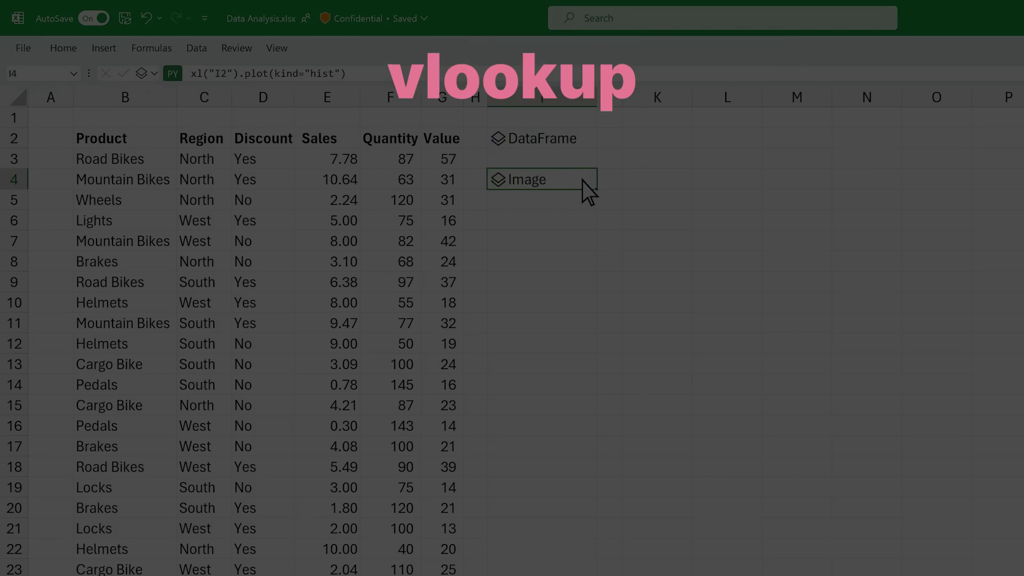
Output the I4 histogram as an Excel value and display the plot as an image over the cells.
left_click(151, 73)
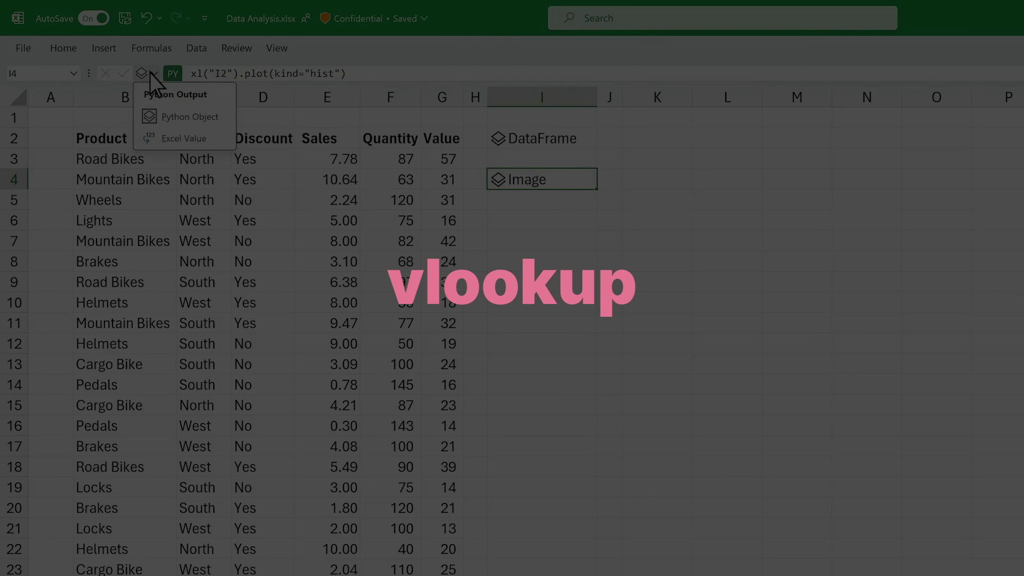
left_click(212, 138)
mouse_move(552, 182)
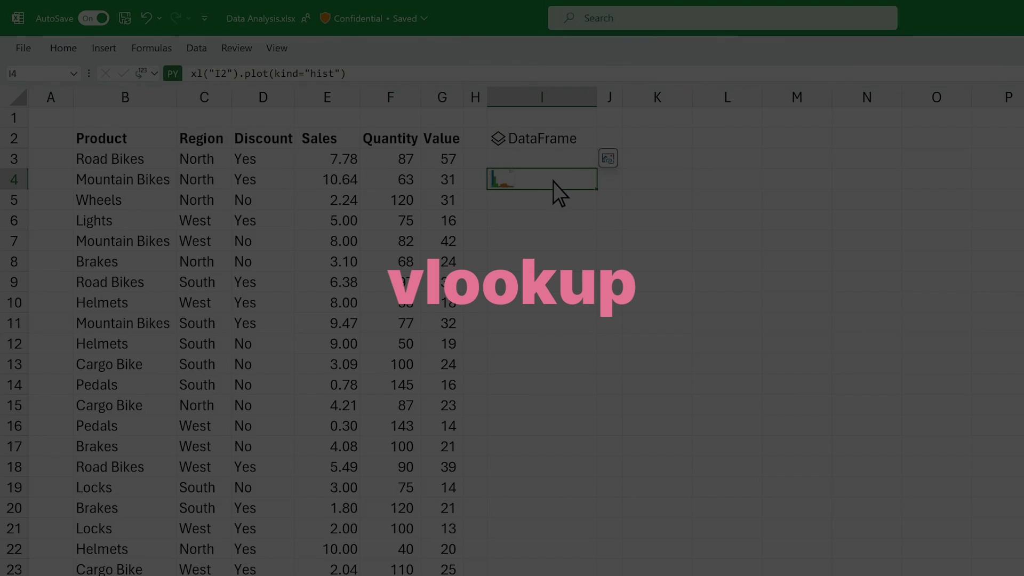
left_click(608, 159)
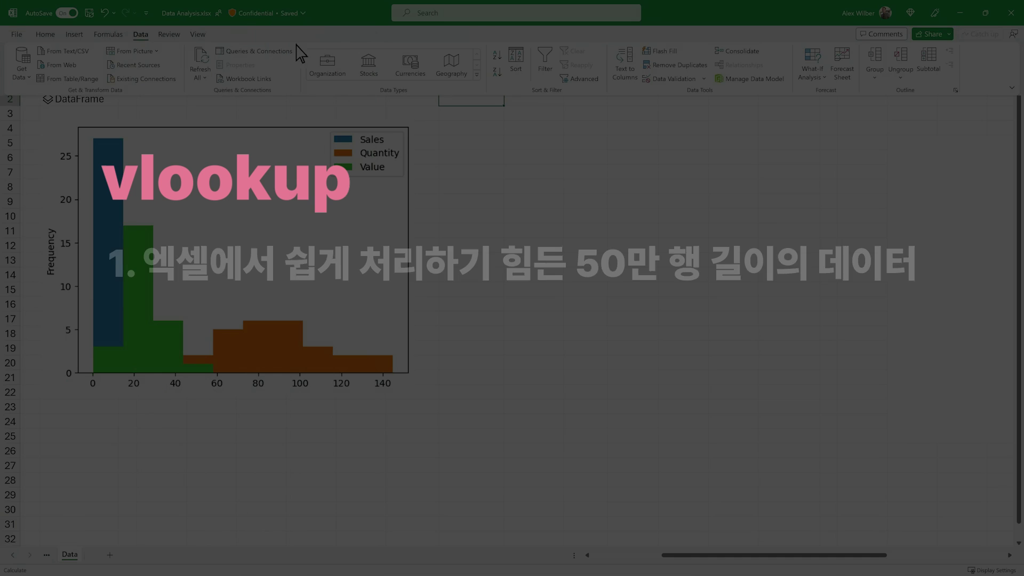
Merge the I2 DataFrame with the Categories query on 'Product' using Python in cell Q2, and output the result as Excel values.
left_click(252, 51)
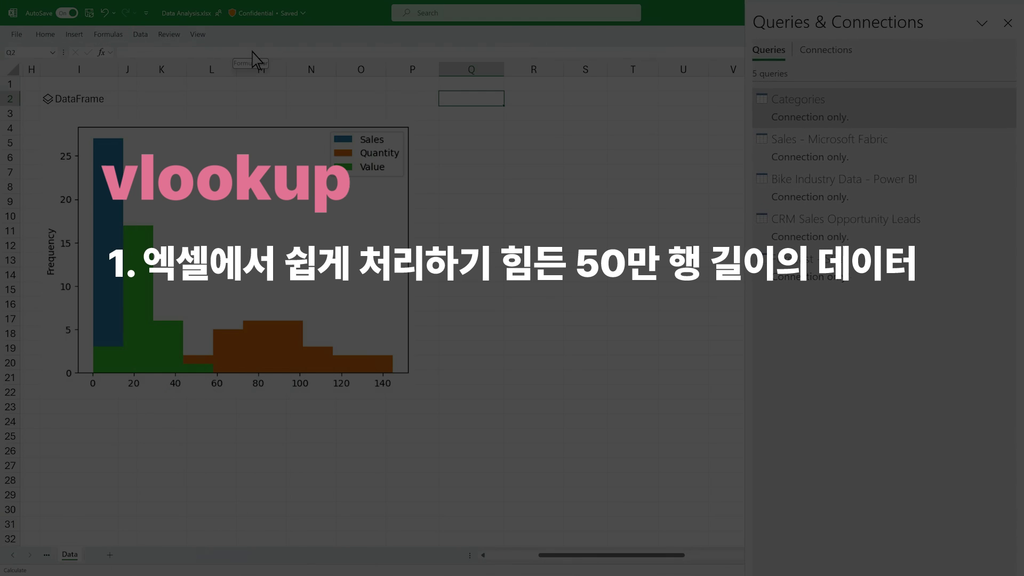
left_click(108, 34)
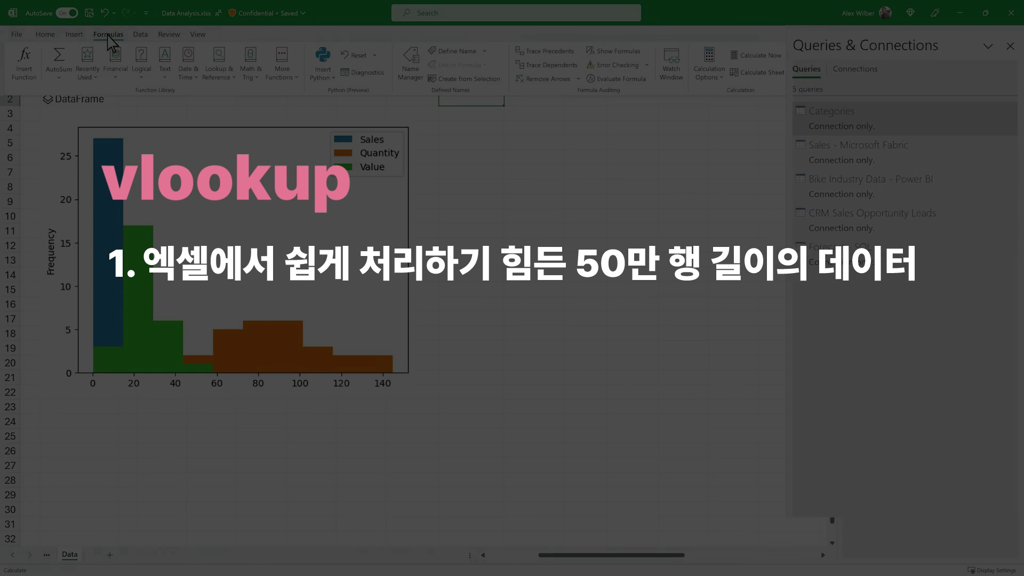
left_click(327, 60)
key("ctrl+v")
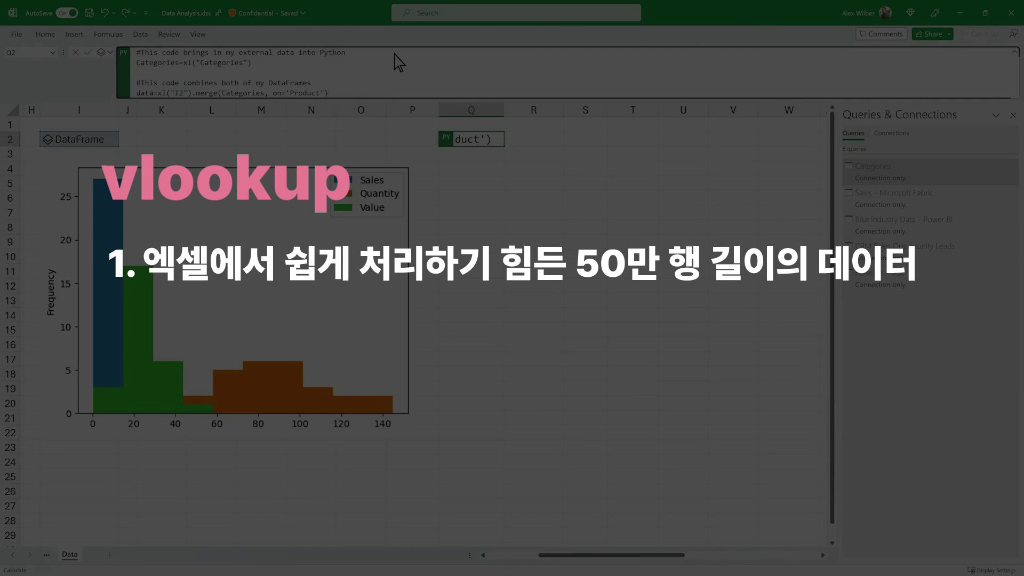
key("ctrl+Return")
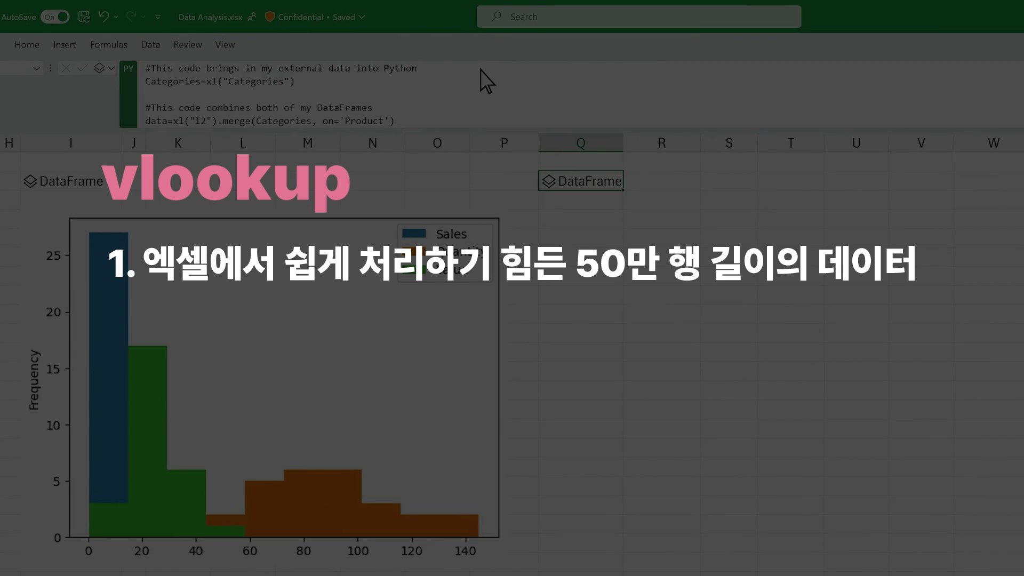
left_click(110, 68)
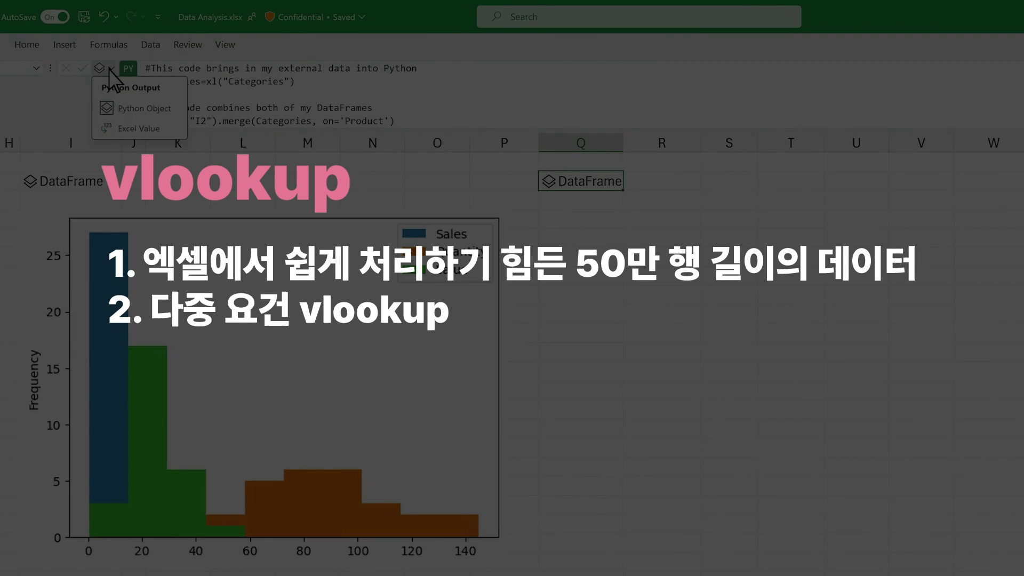
left_click(168, 128)
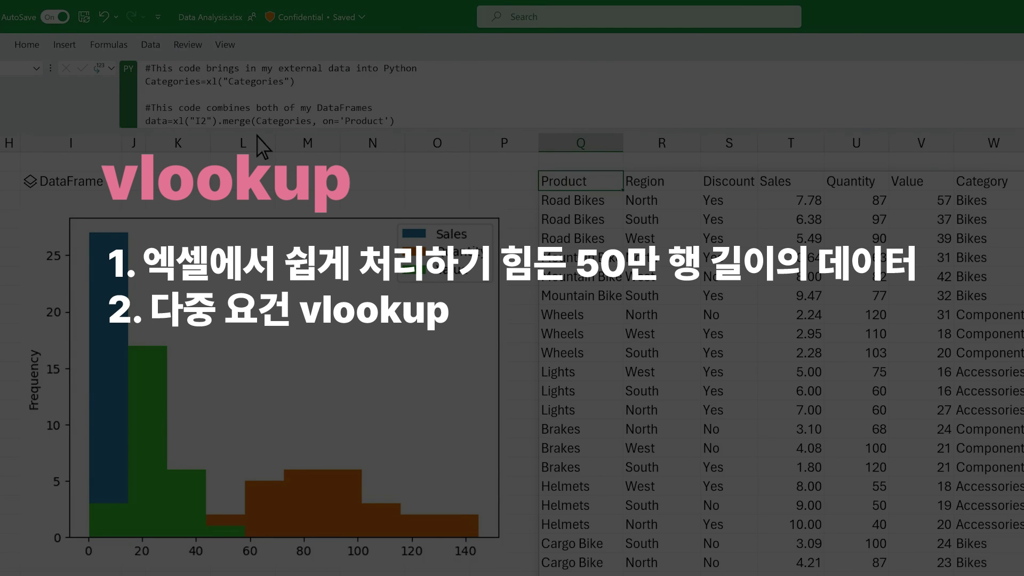
Select the Quantity values in the merged output and open the conditional formatting options for them.
left_click_drag(877, 202, 875, 568)
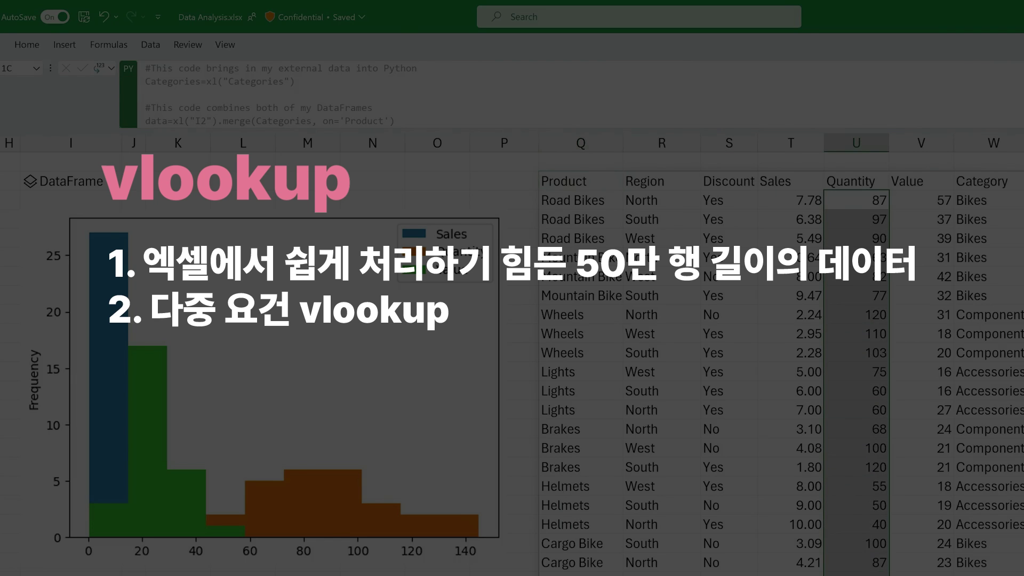
left_click(27, 44)
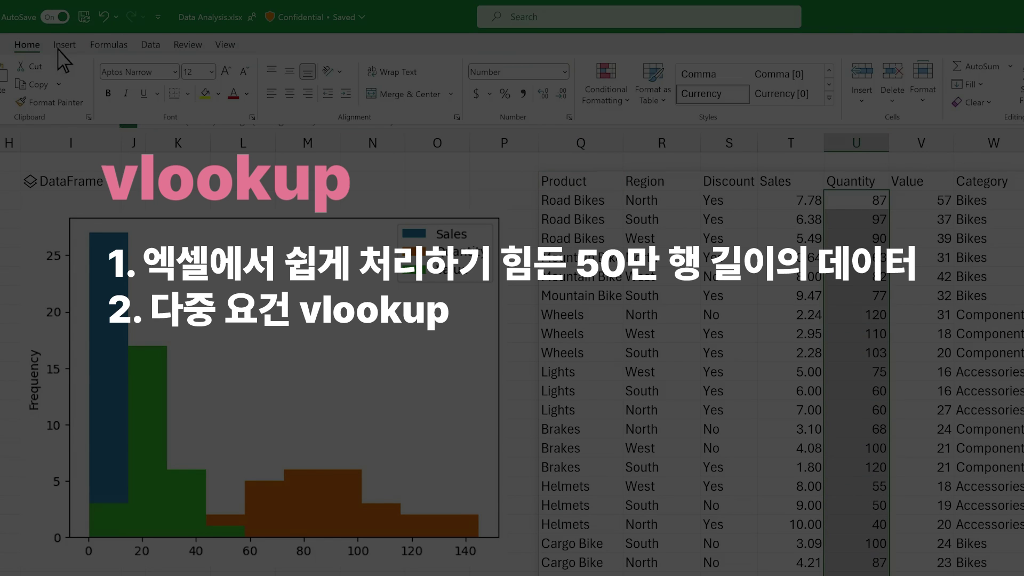
left_click(607, 80)
mouse_move(676, 219)
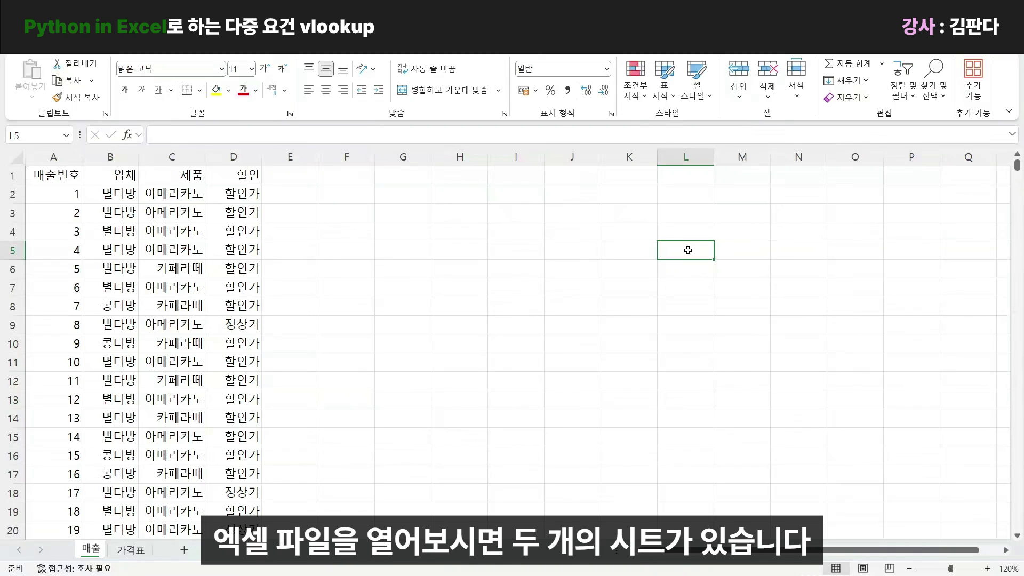
Examine the columns and the full row extent of the 매출 sheet, and compare them with the 가격표 sheet's price list.
left_click(86, 548)
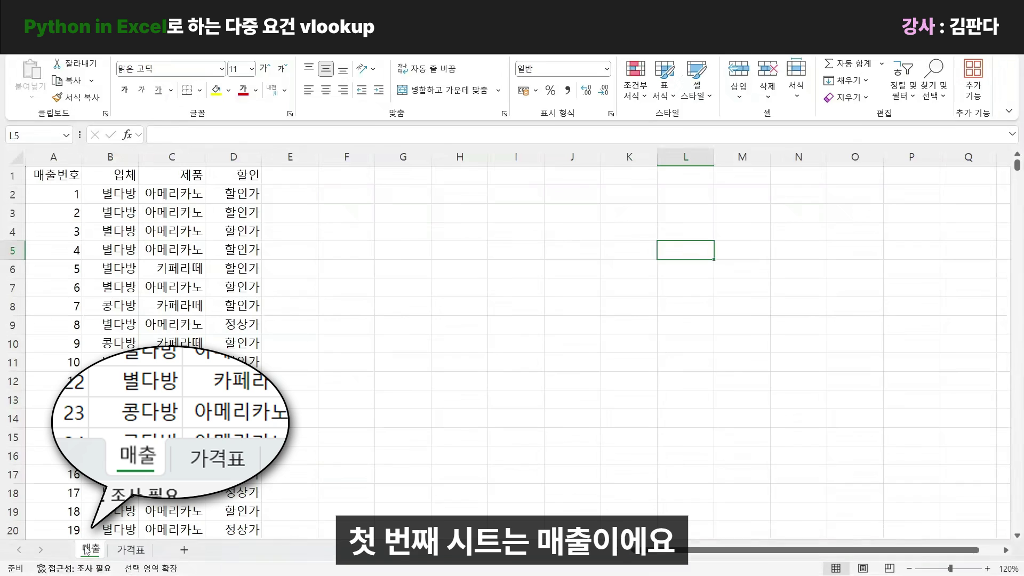
left_click(51, 176)
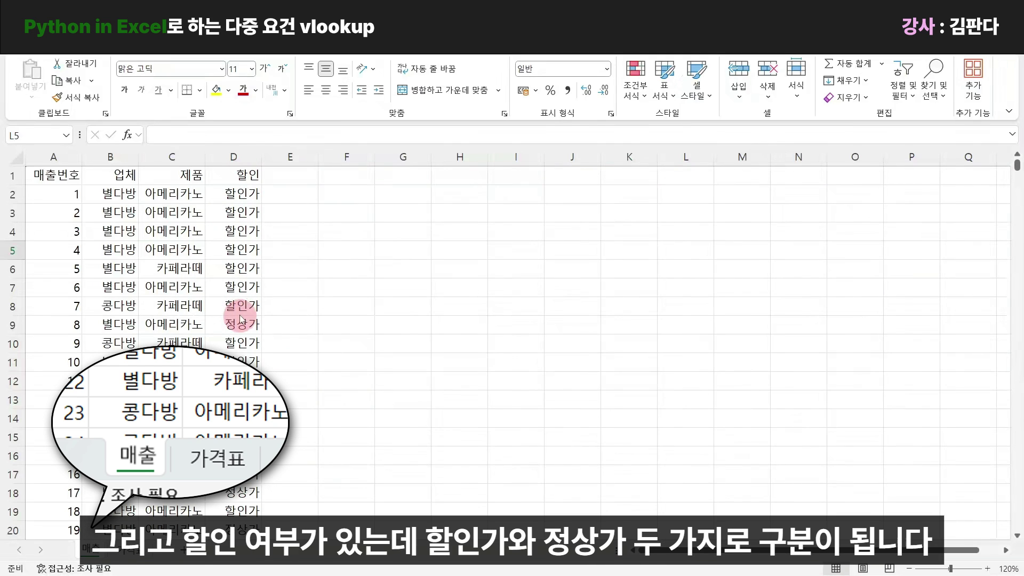
left_click(67, 177)
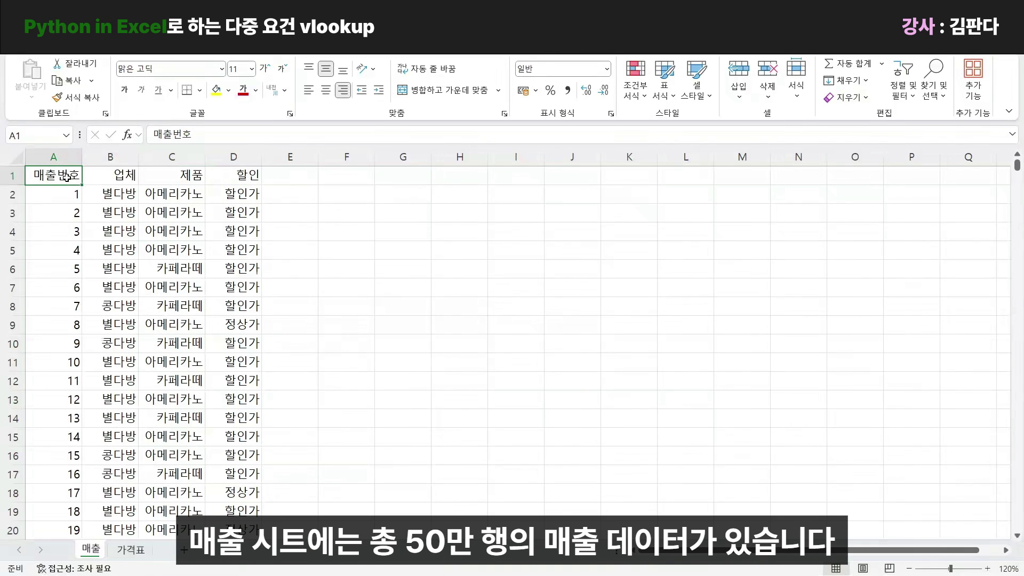
key("ctrl+Down")
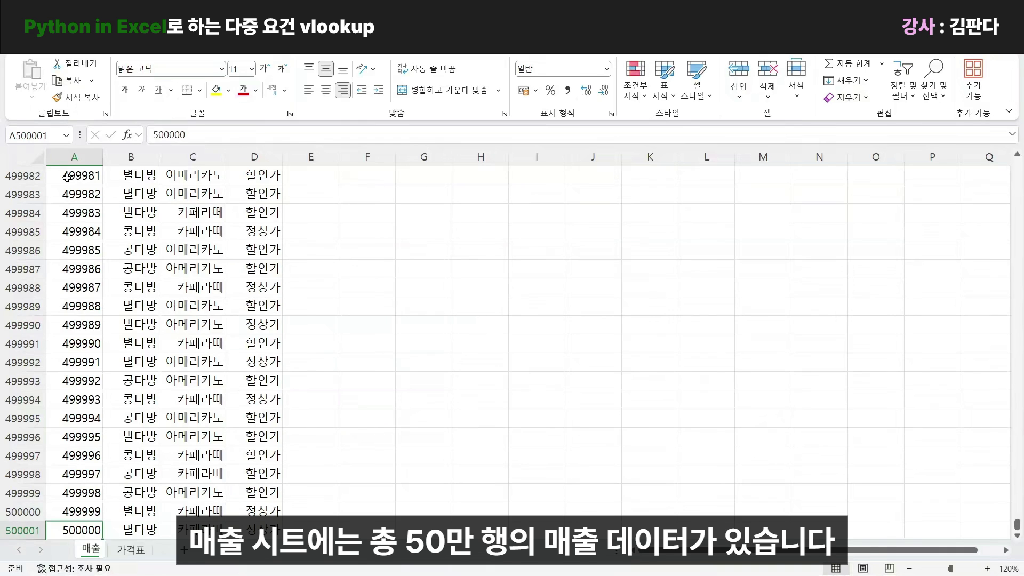
key("ctrl+Up")
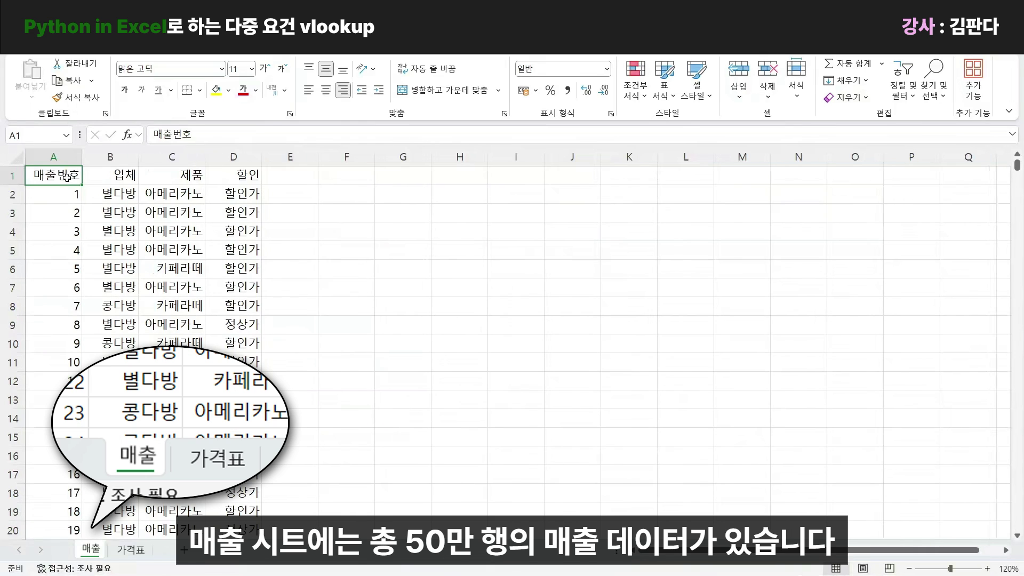
left_click(130, 550)
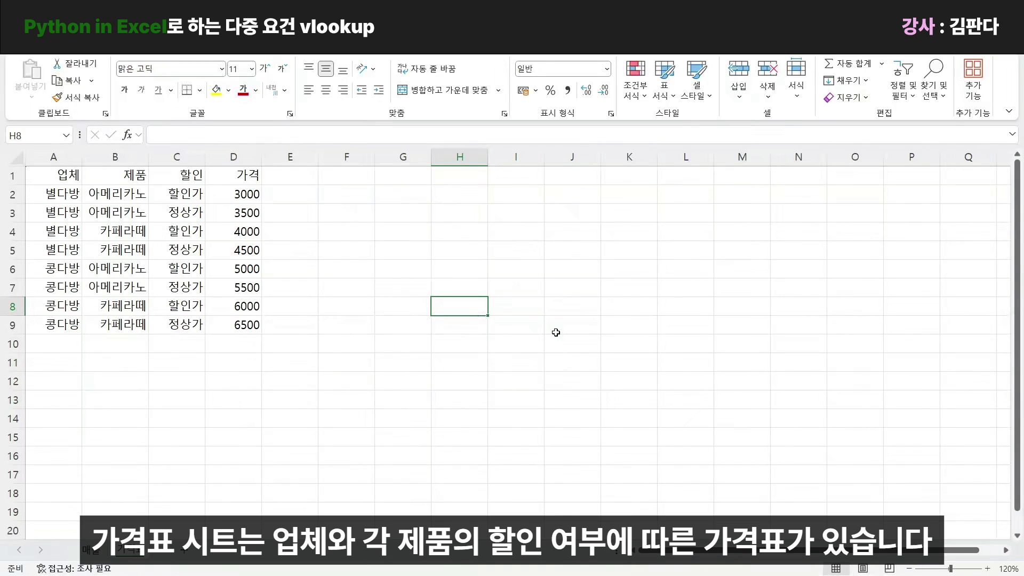
key("F8")
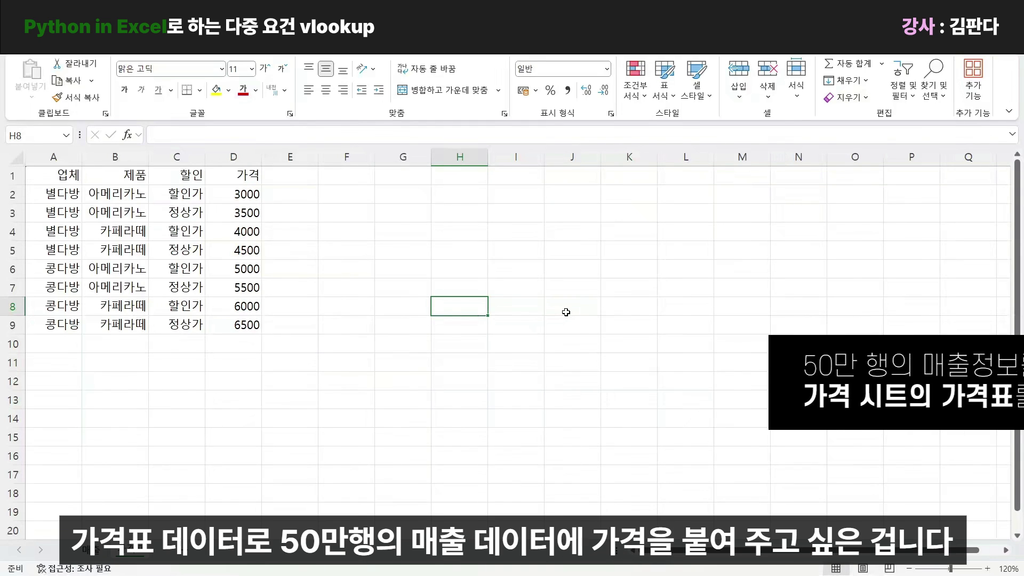
left_click(94, 550)
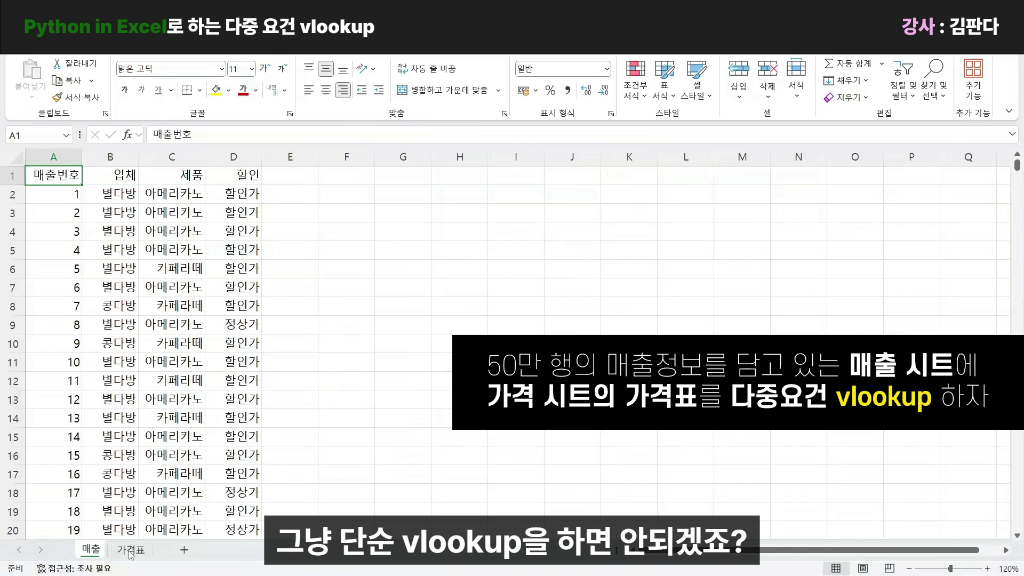
left_click(130, 550)
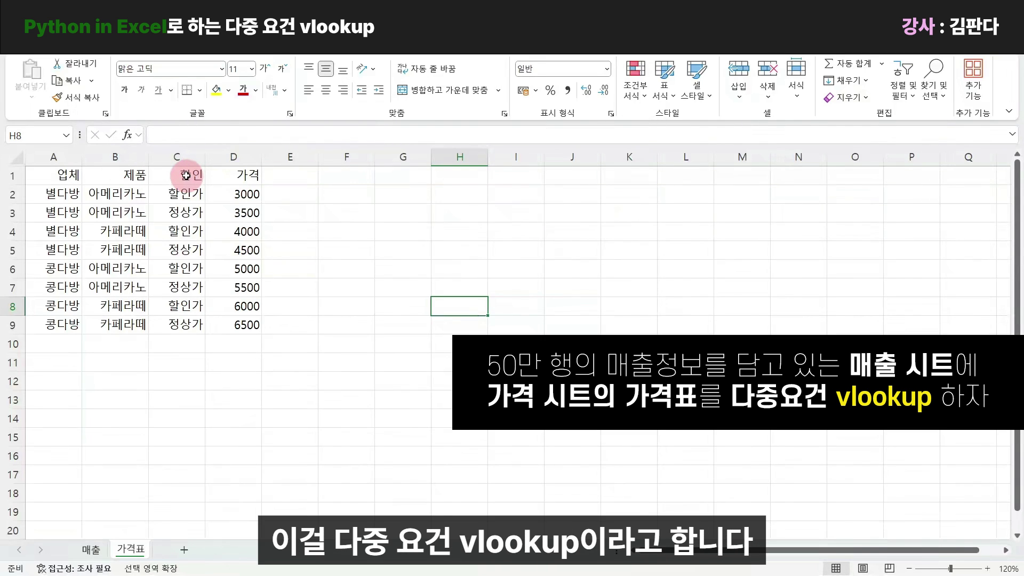
key("F8")
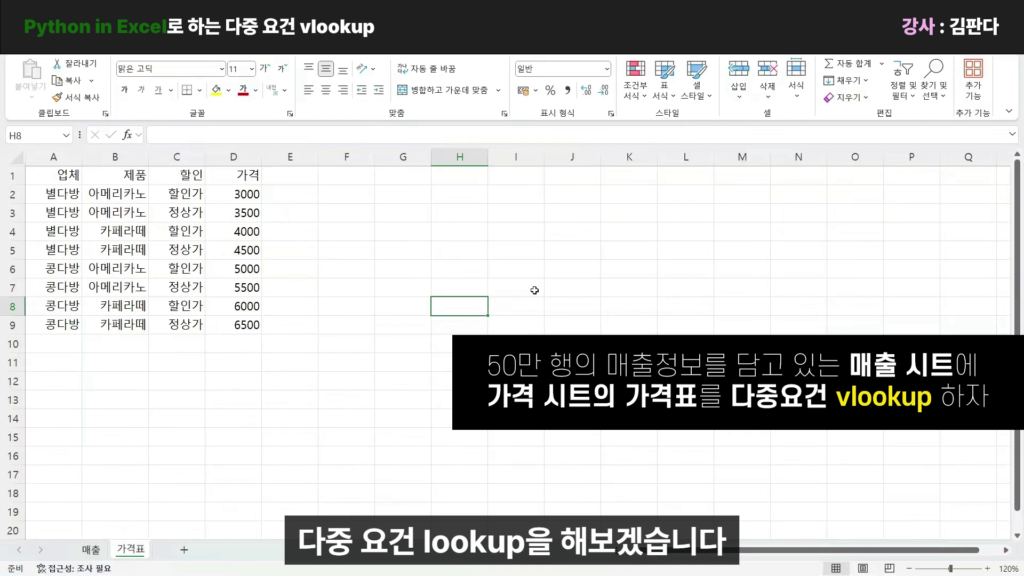
Convert the full data range A1:D500001 on the 매출 sheet into a table with headers included.
key("ctrl+Page_Up")
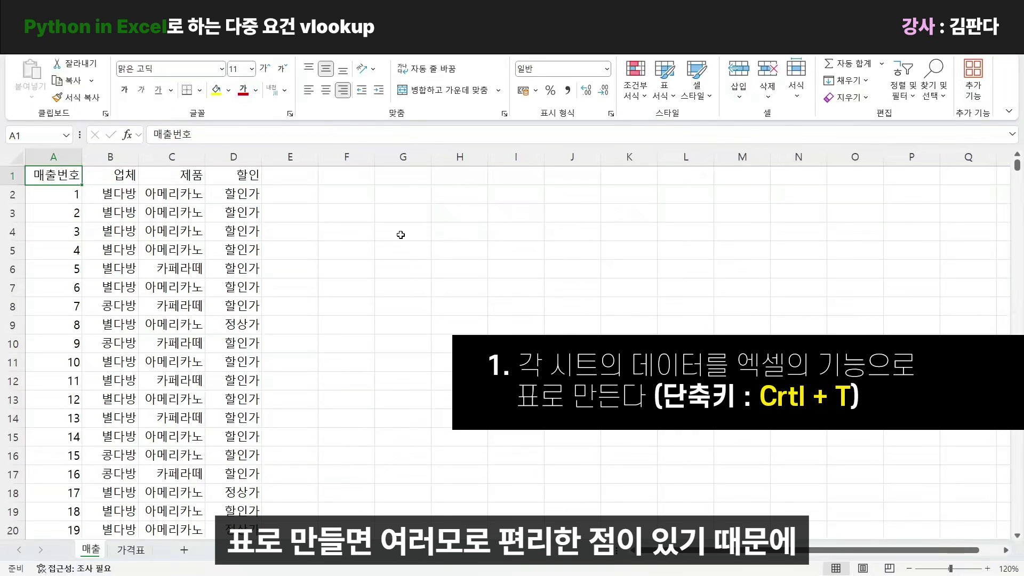
key("ctrl+shift+Right")
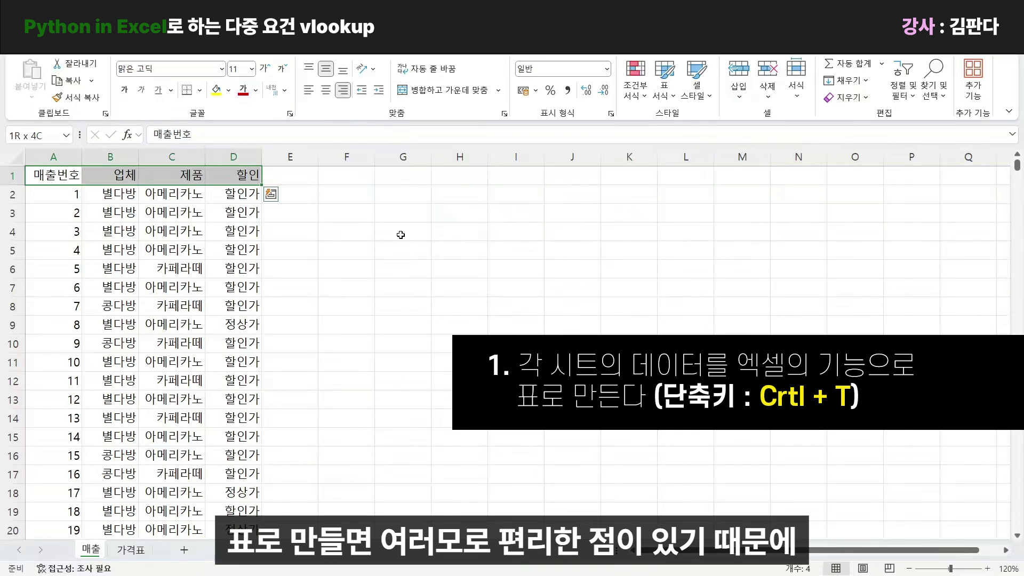
key("ctrl+shift+Down")
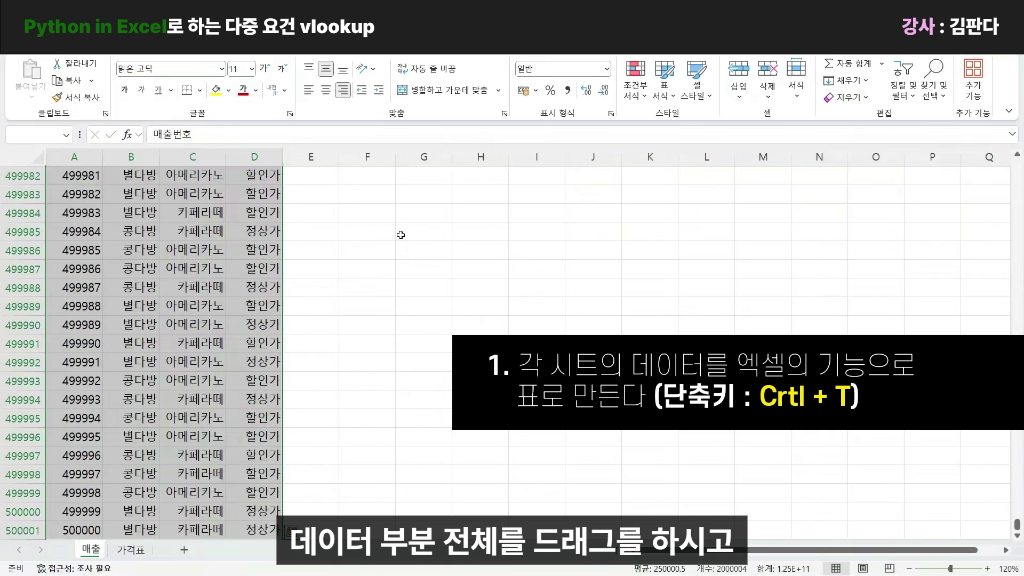
key("ctrl+t")
left_click(200, 297)
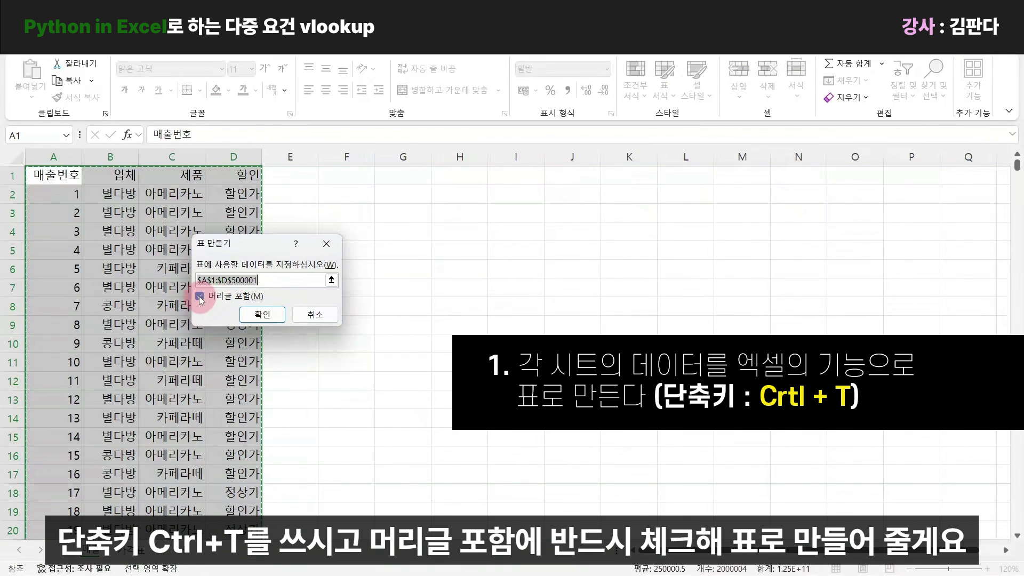
left_click(269, 315)
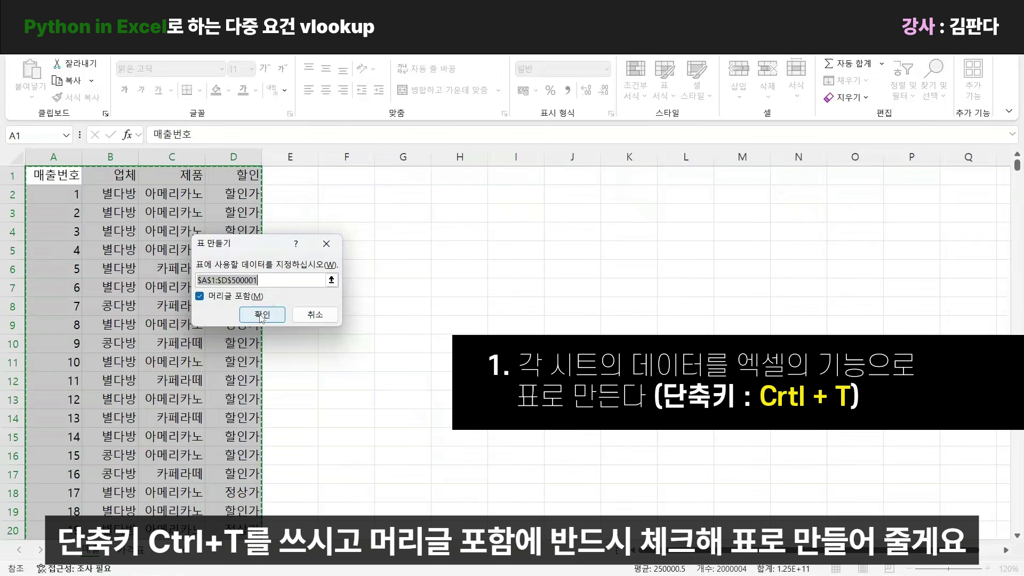
left_click(262, 316)
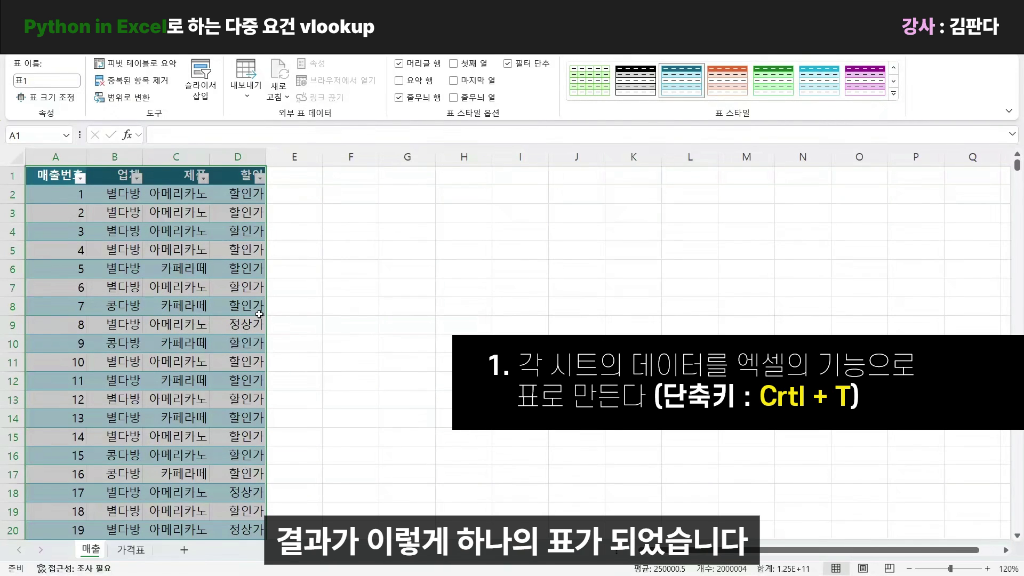
Convert the price data in A1:D9 on the 가격표 sheet into a table with headers included.
left_click(130, 550)
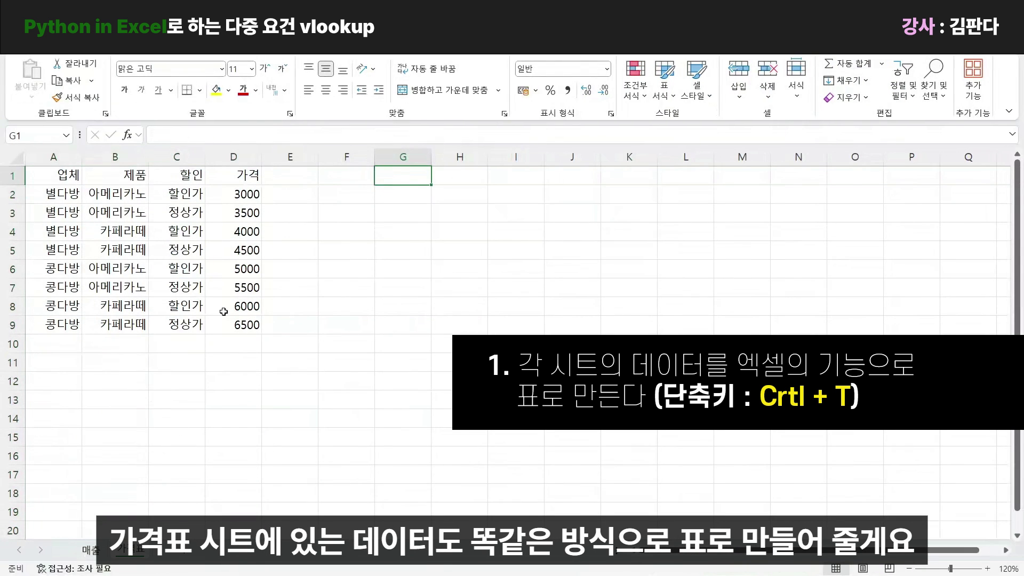
left_click(65, 180)
key("ctrl+a")
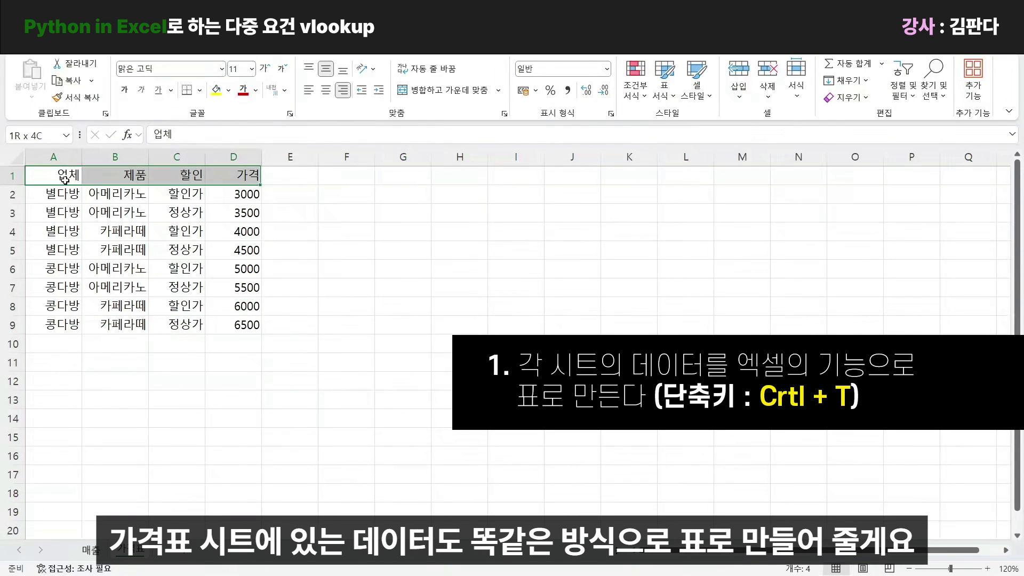
key("ctrl+t")
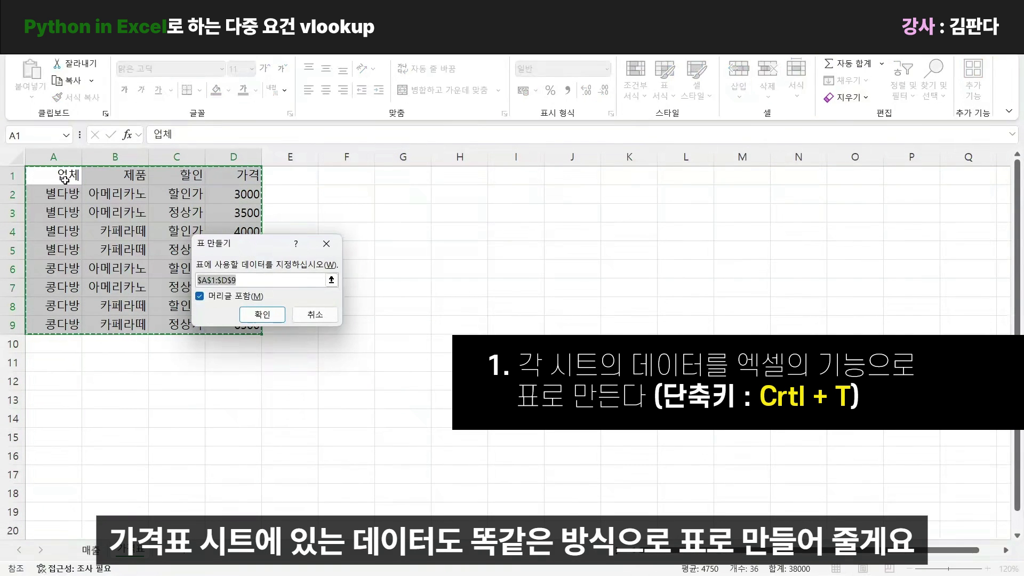
key("Return")
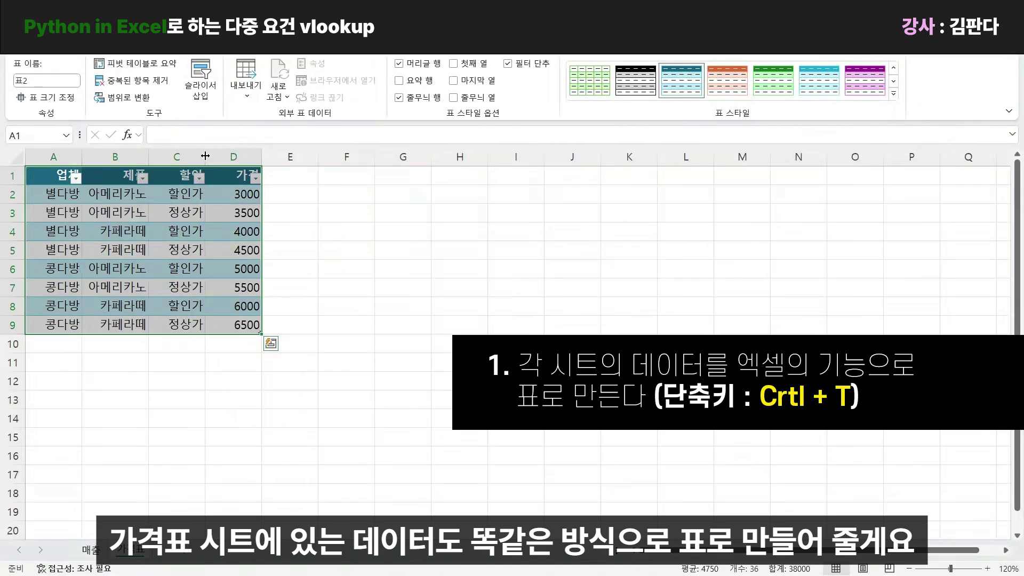
left_click(389, 179)
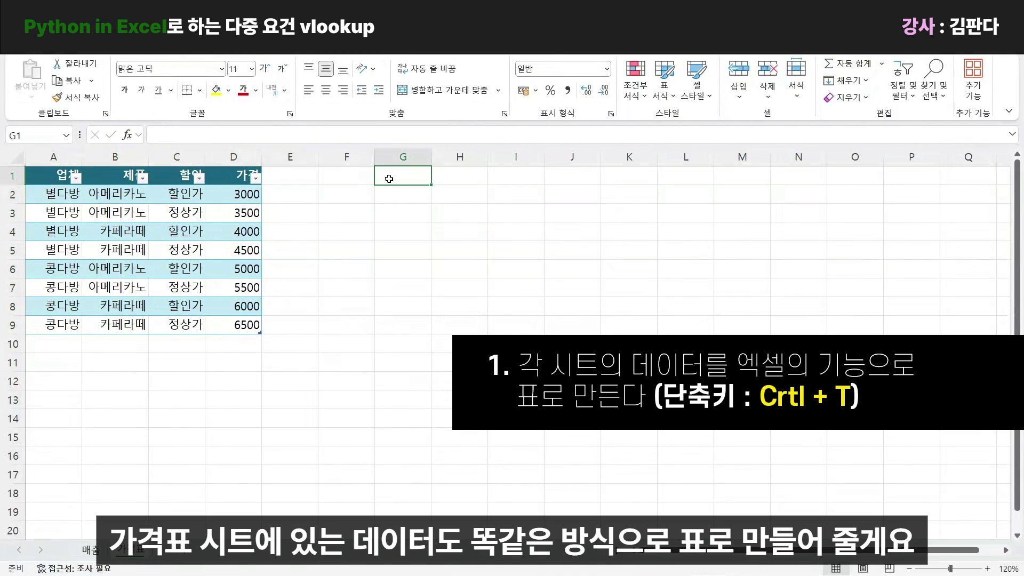
Start a Python formula in cell G1 of the 가격표 sheet and enlarge the code editing area.
type("=py")
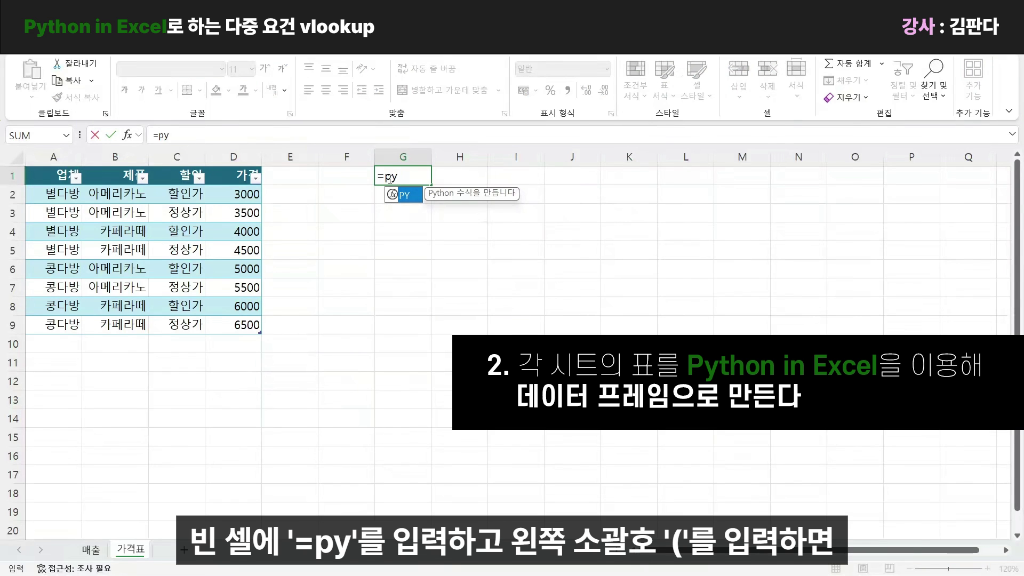
type("(")
left_click(383, 176)
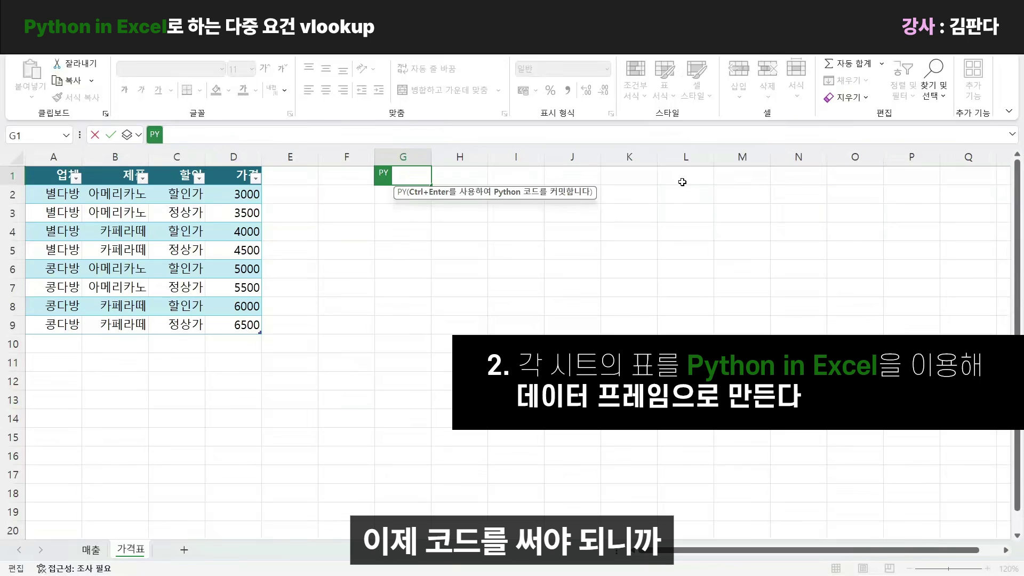
left_click(1012, 134)
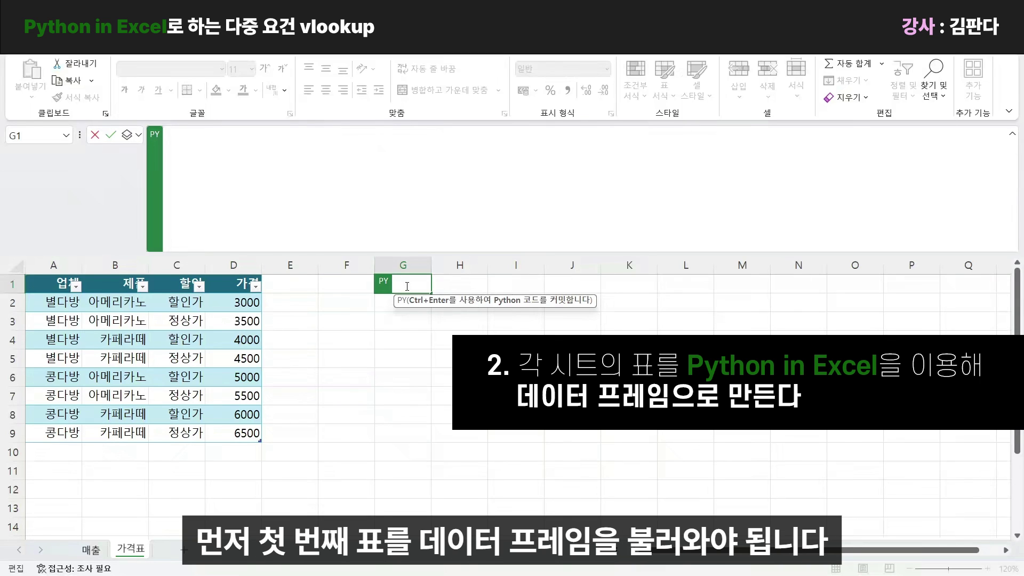
left_click(254, 144)
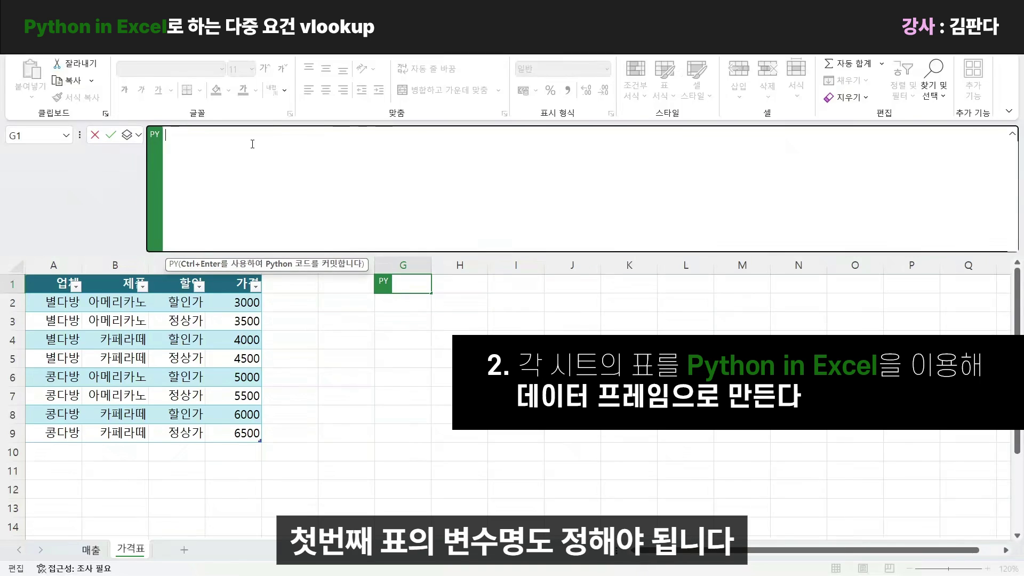
Define df1 in the Python code as the entire 매출 sheet table, 표1[#모두], with headers=True.
type("df1")
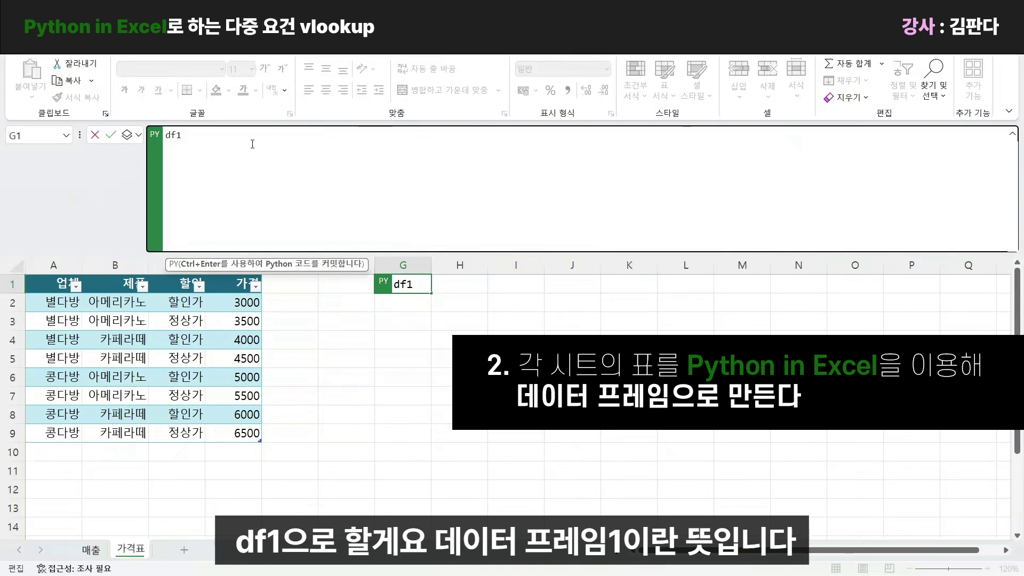
type(" =")
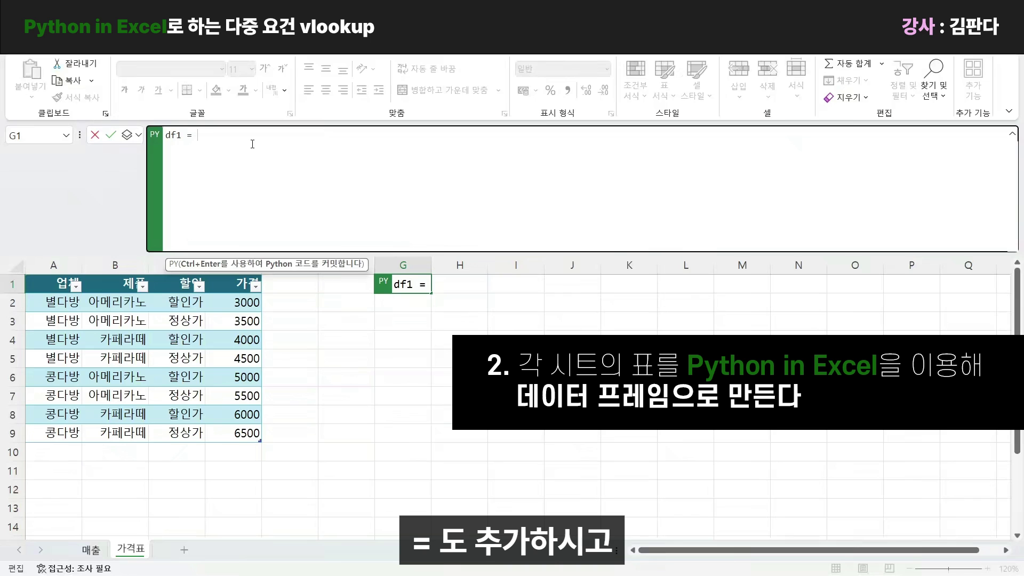
left_click(95, 551)
left_click(54, 284)
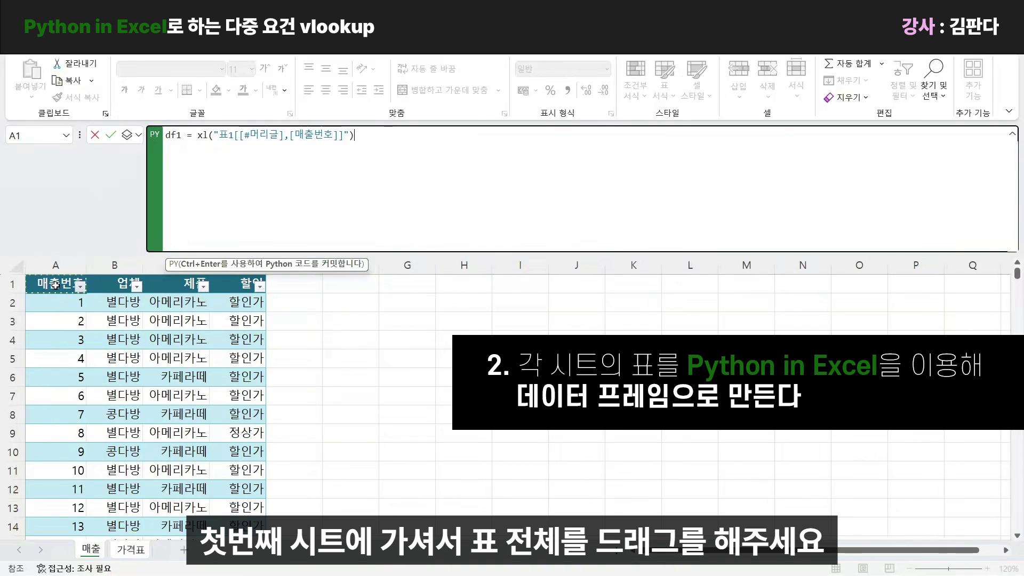
key("ctrl+shift+End")
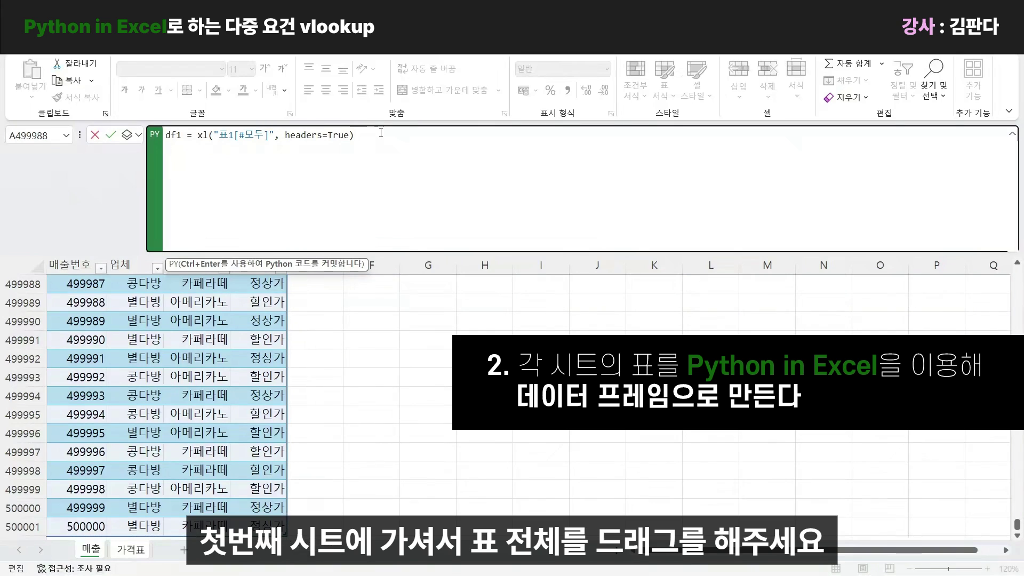
key("Return")
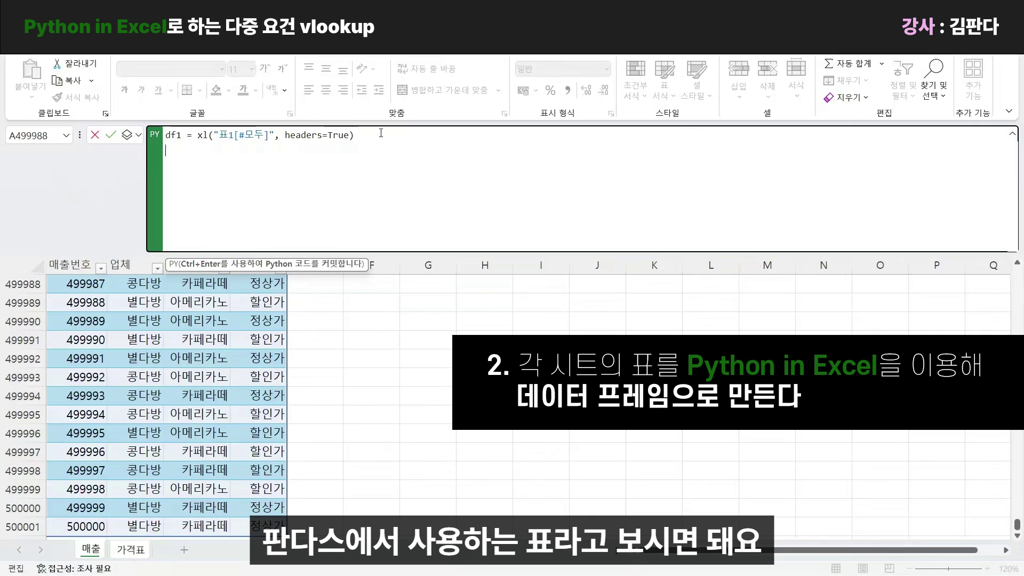
Add a second code line defining df2 as the entire 가격표 sheet table, 표2[#모두], with headers=True.
key("F2")
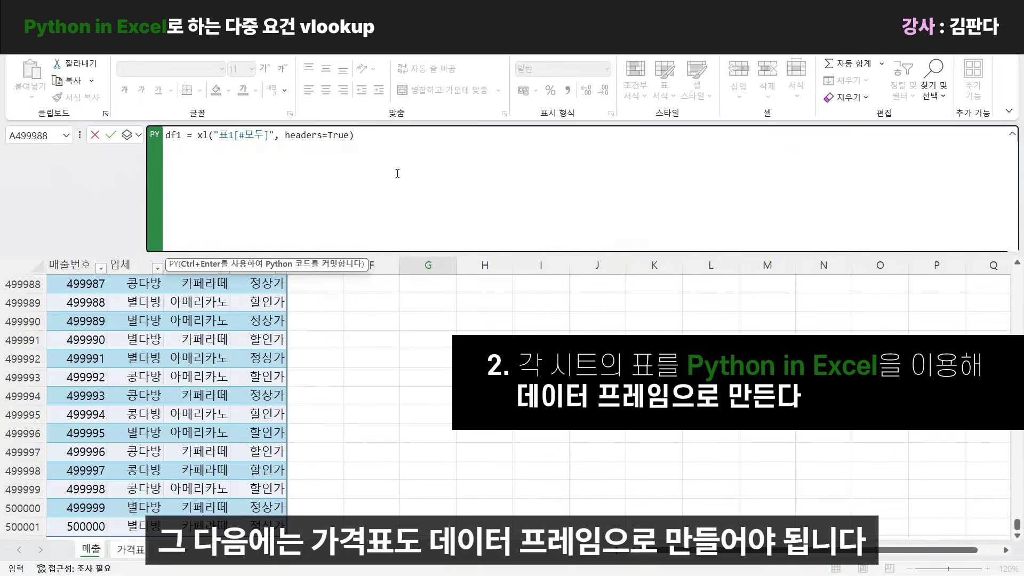
type("df2")
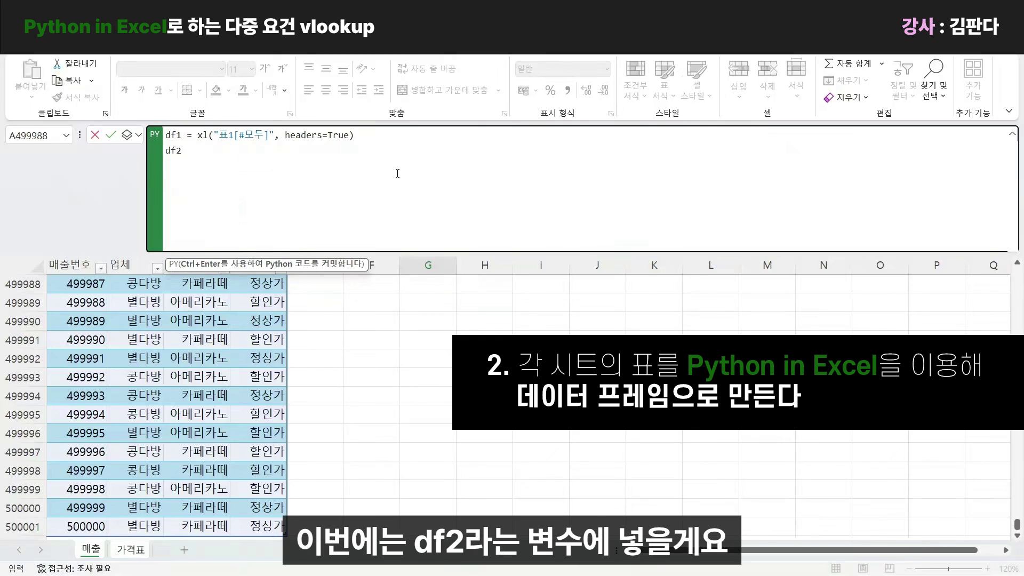
type(" =")
left_click(135, 552)
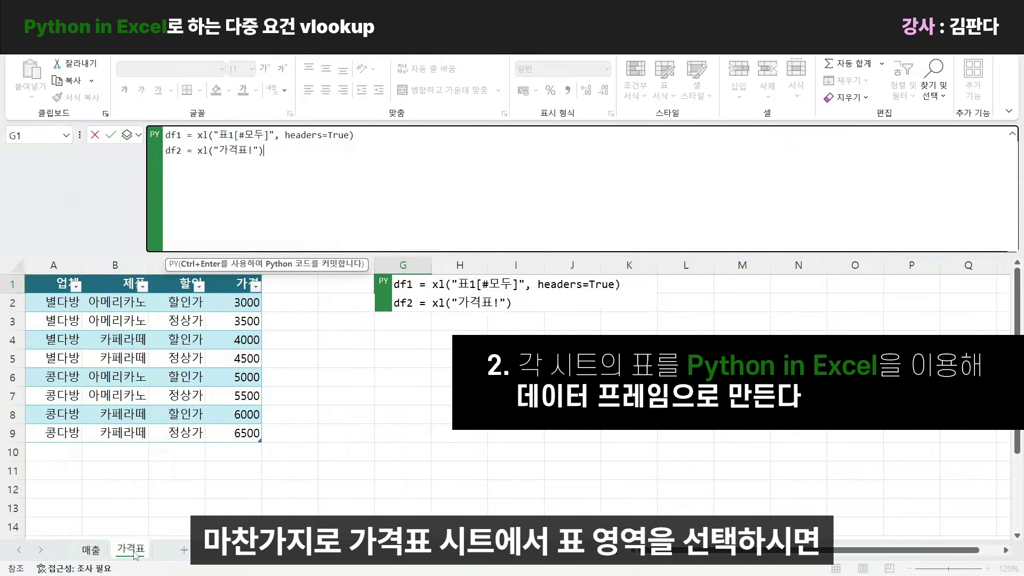
left_click(64, 283)
key("ctrl+a")
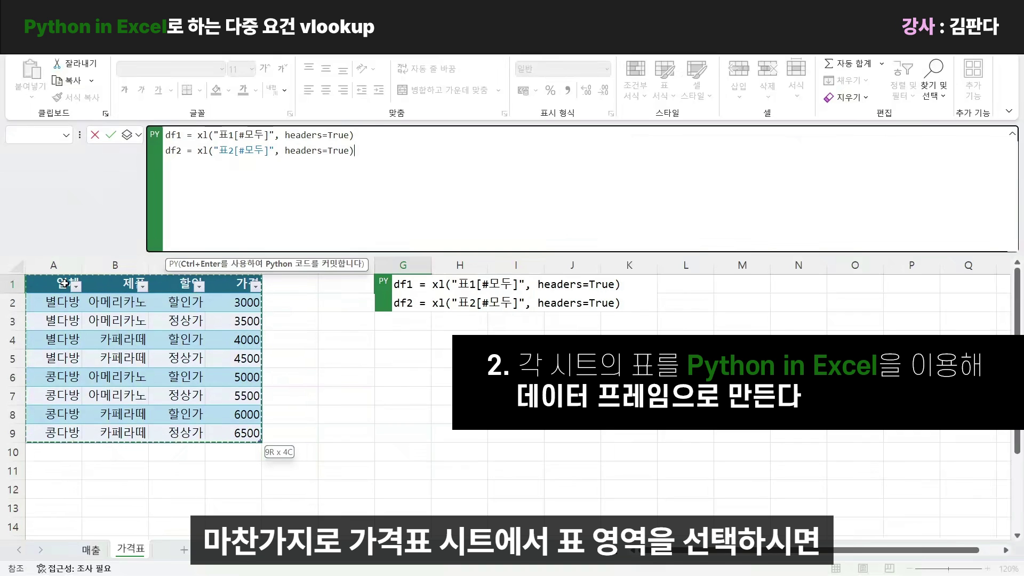
key("Return")
left_click(213, 132)
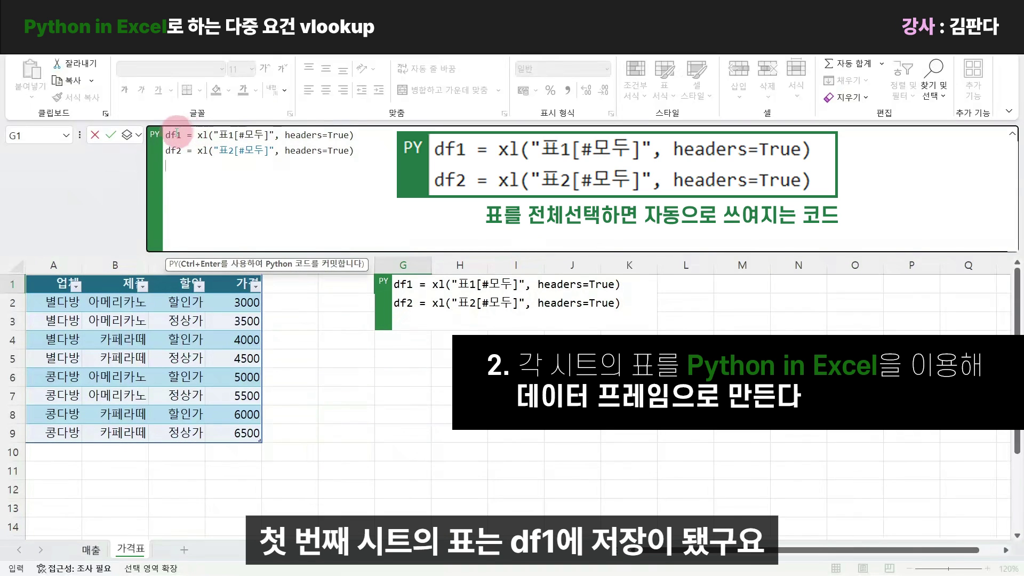
left_click(223, 156)
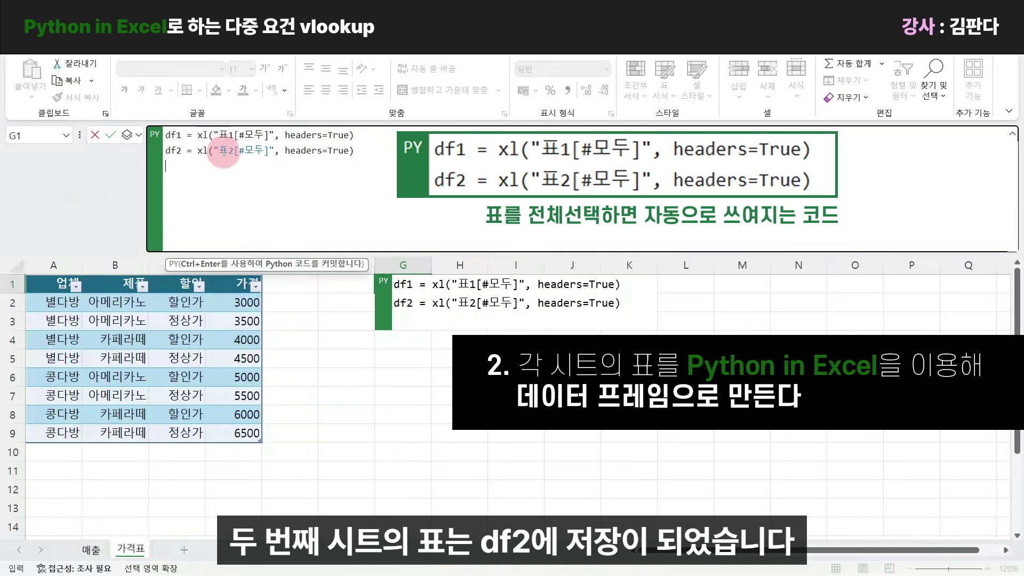
left_click(173, 151)
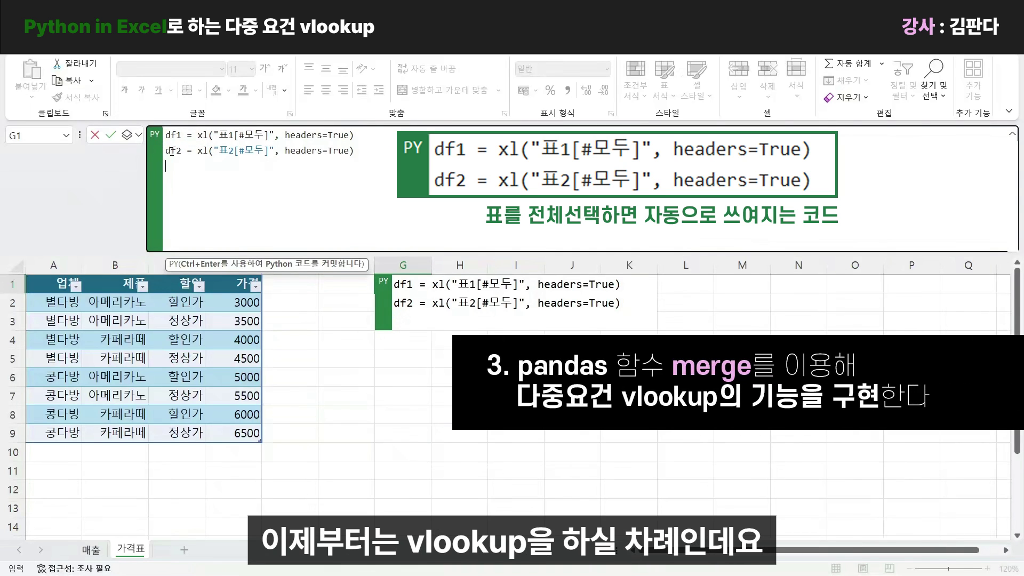
left_click(148, 28)
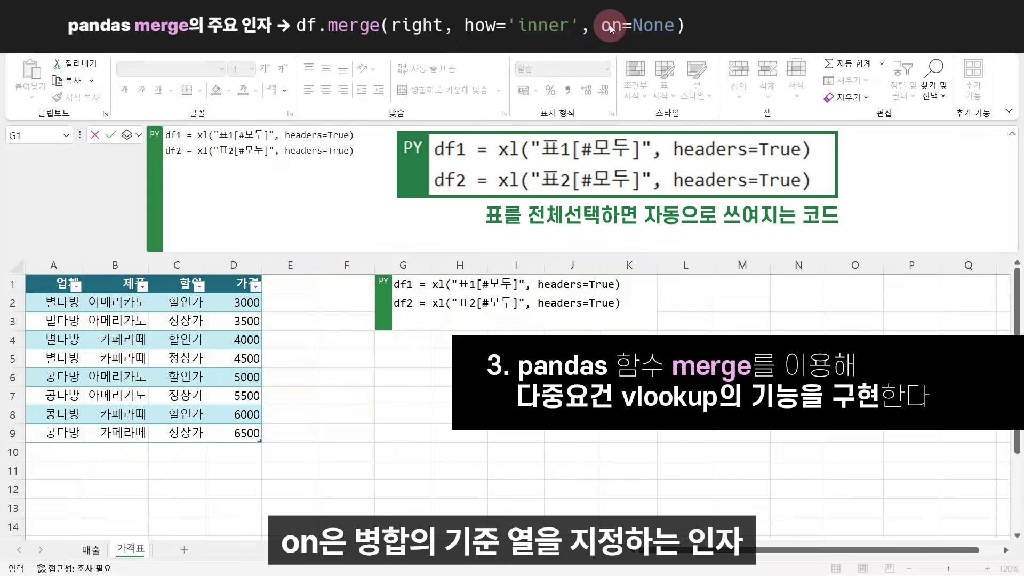
left_click(186, 288)
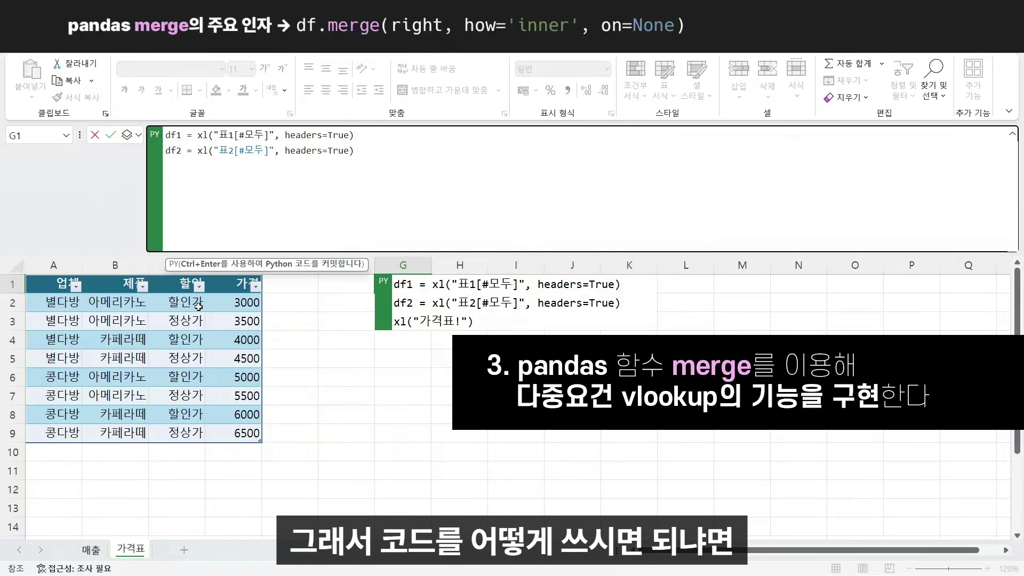
Add the code line df1.merge(df2, how='left', on=['업체', '제품', '할인']) below the two DataFrame definitions.
type("df1")
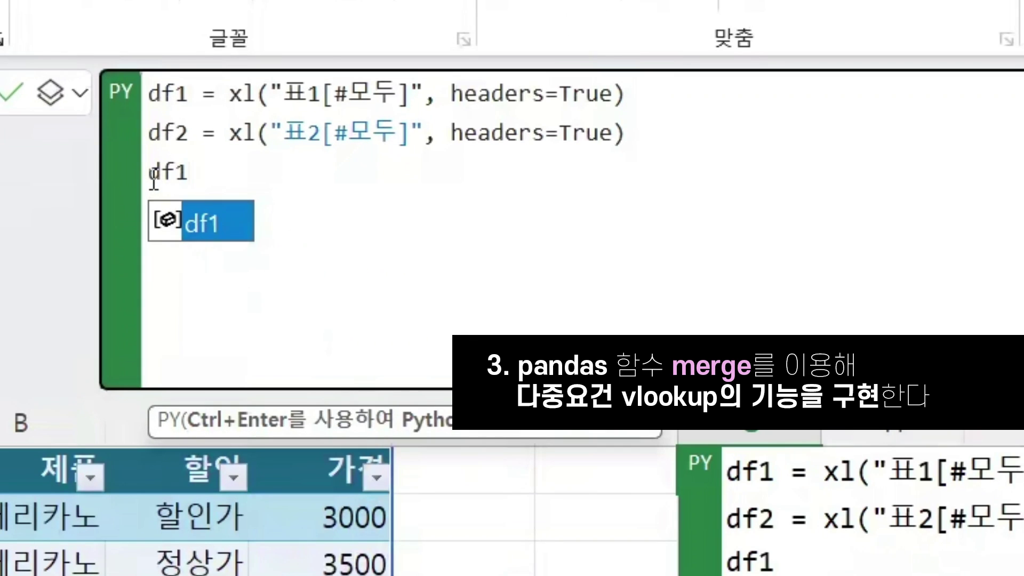
type(".merge(d")
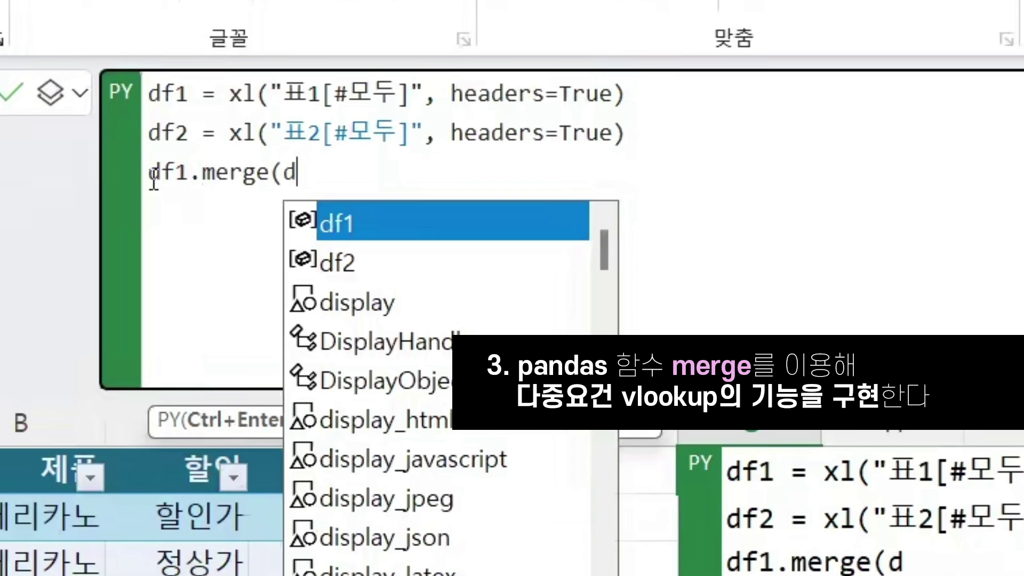
type("f2, how=")
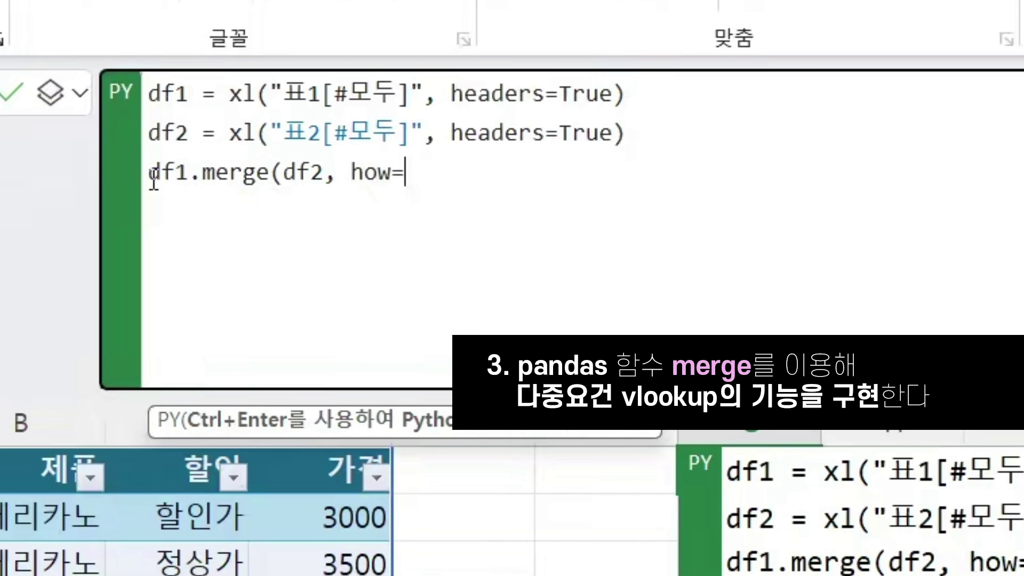
type("'left")
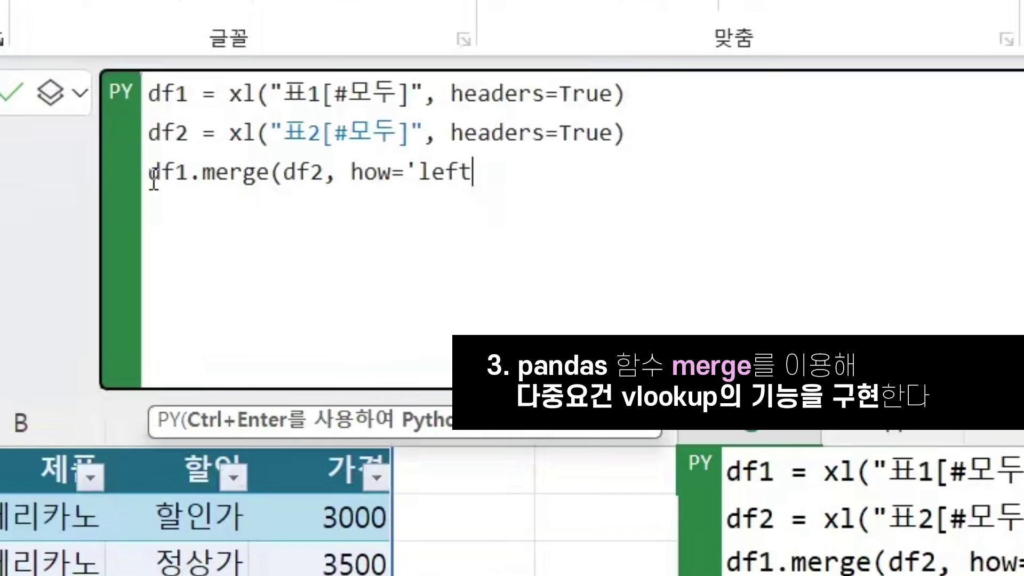
type("', on=[")
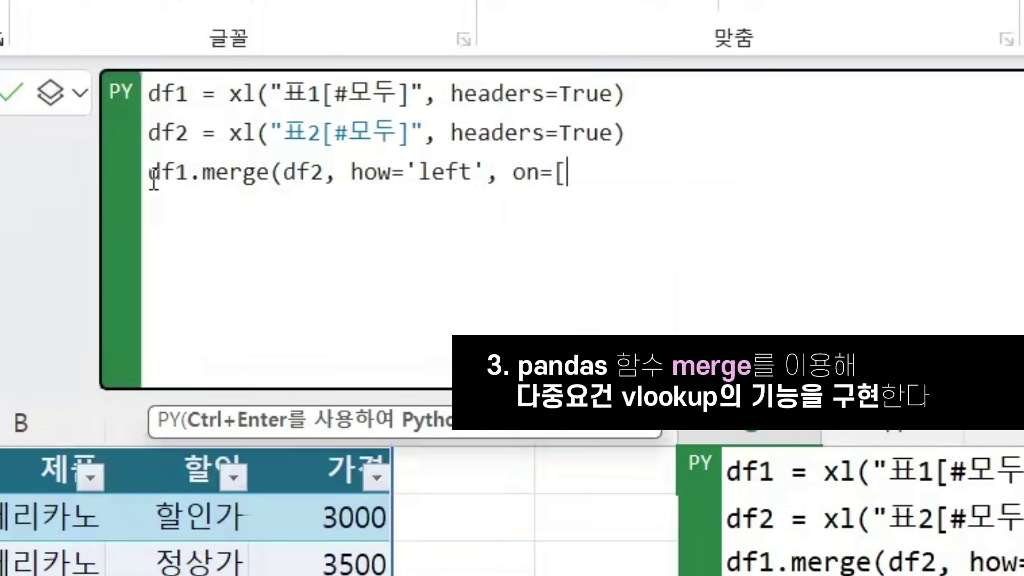
type("'업체', '제품'")
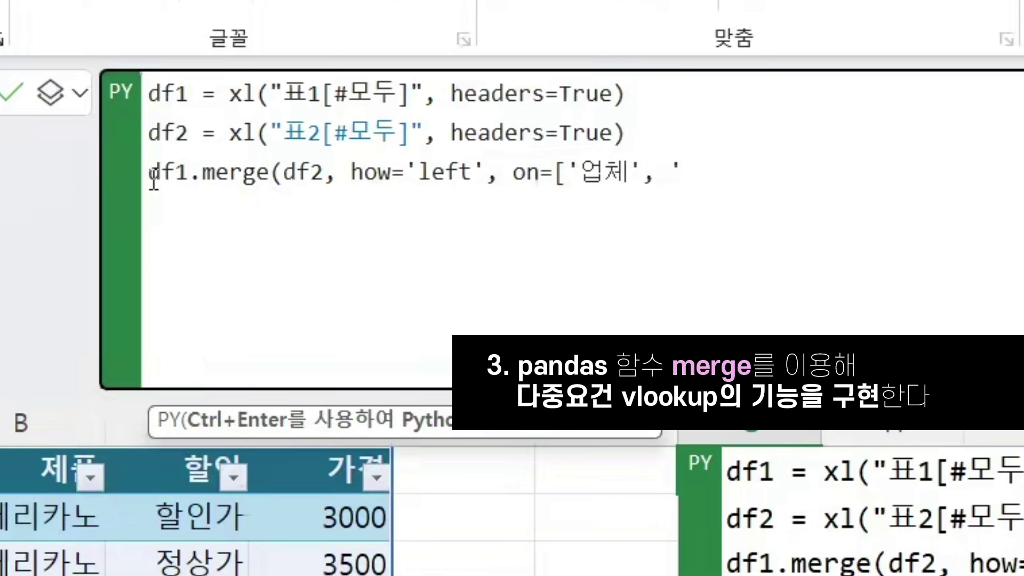
type(", '할인'")
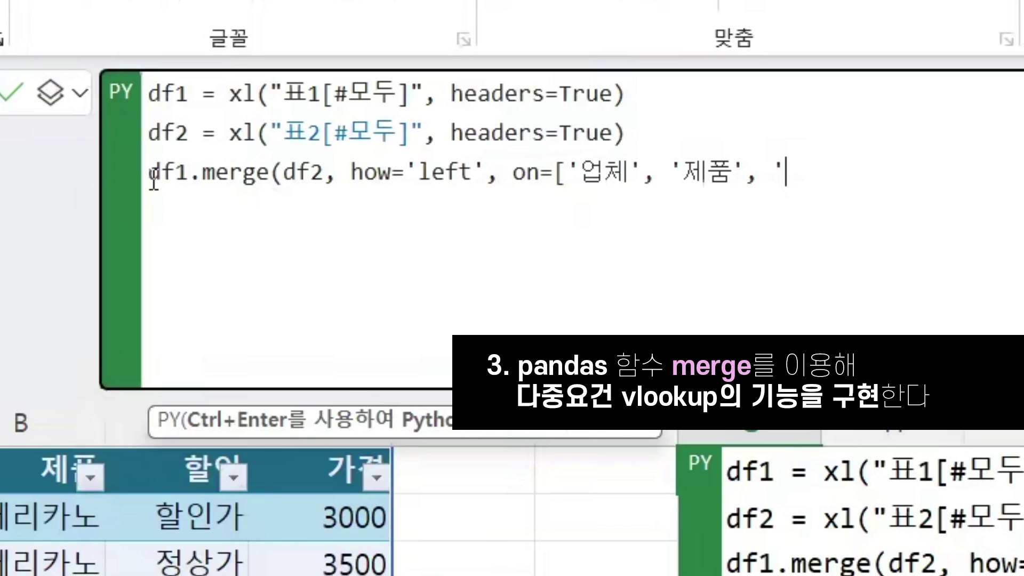
type("])")
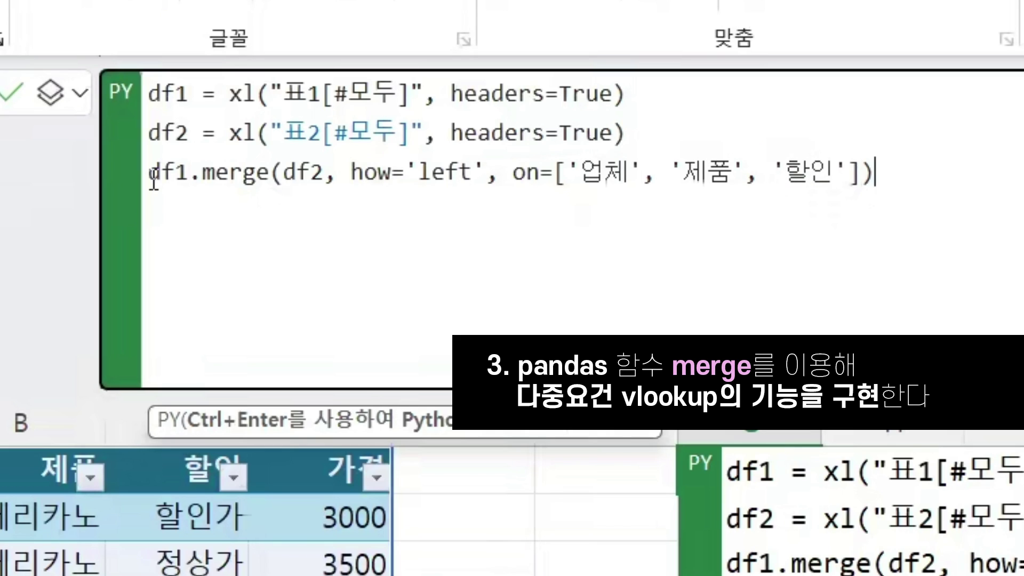
Remove the on argument so the line reads df1.merge(df2, how='left'), and run the Python code.
key("Left")
key("shift+Left")
key("shift+Left")
key("shift+Left")
key("shift+Left")
key("shift+Left")
key("shift+Left")
key("shift+Left")
key("shift+Left")
key("shift+Left")
key("shift+Left")
key("shift+Left")
key("shift+Left")
key("shift+Left")
key("shift+Left")
key("shift+Left")
key("shift+Left")
key("shift+Left")
key("shift+Left")
key("shift+Left")
key("shift+Left")
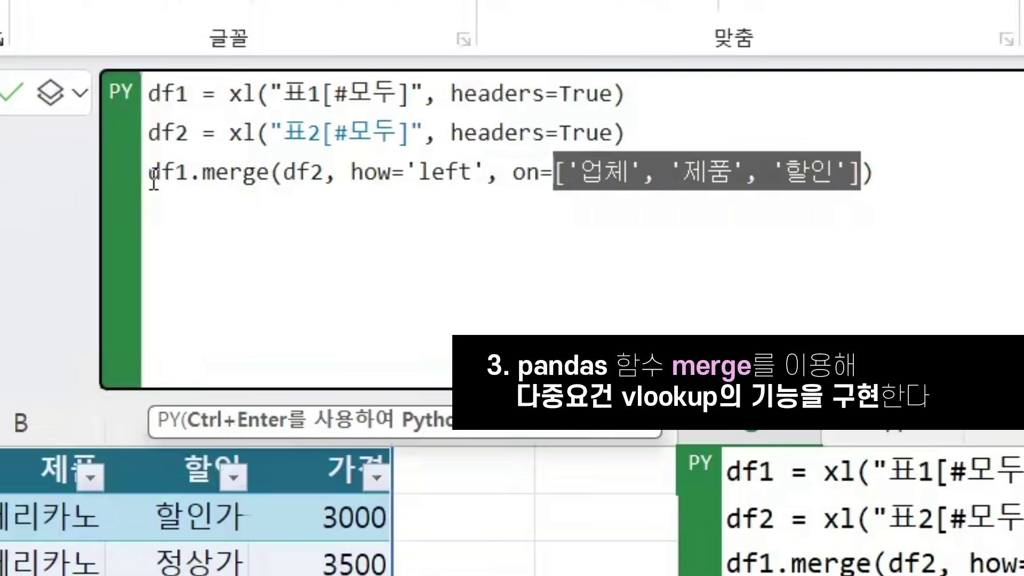
key("BackSpace")
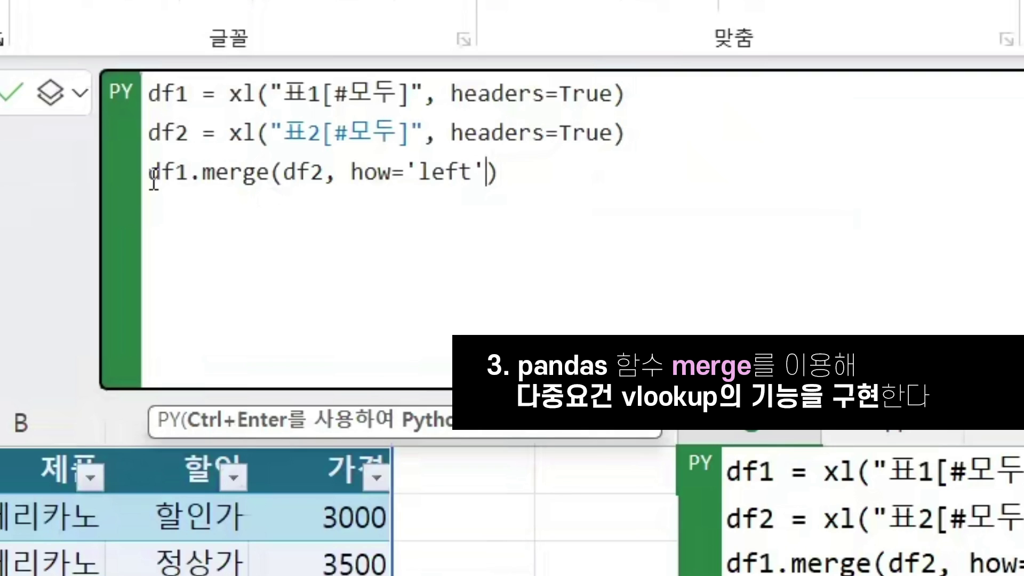
key("End")
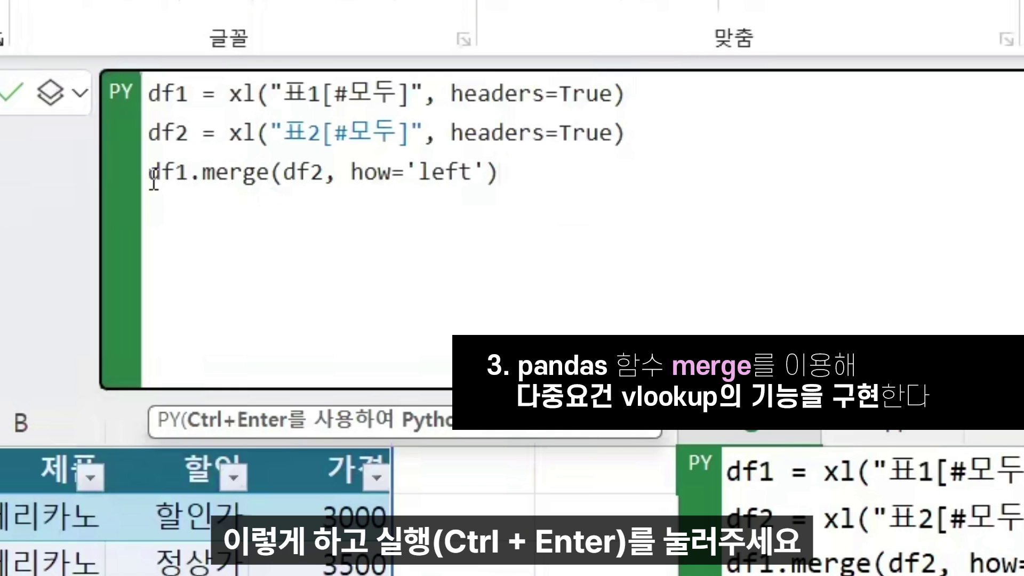
key("ctrl+Return")
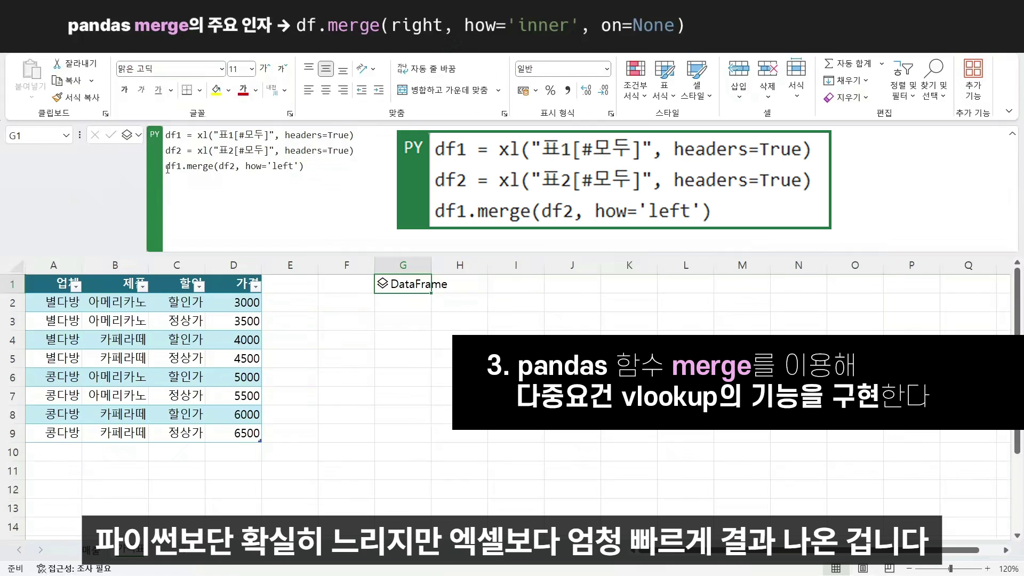
Preview the merged DataFrame in G1 and switch the cell's Python output to Excel values.
left_click(384, 287)
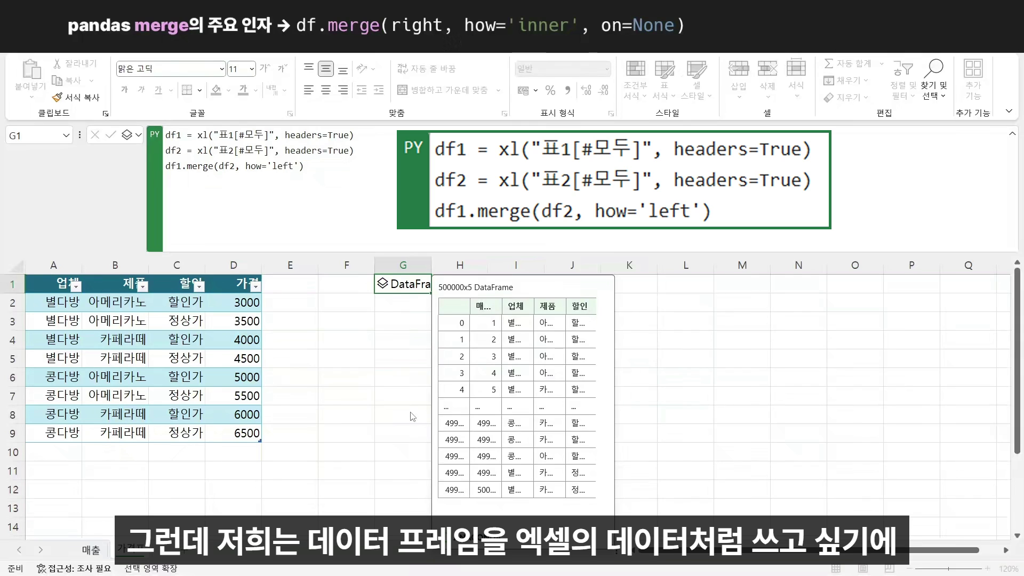
left_click(128, 136)
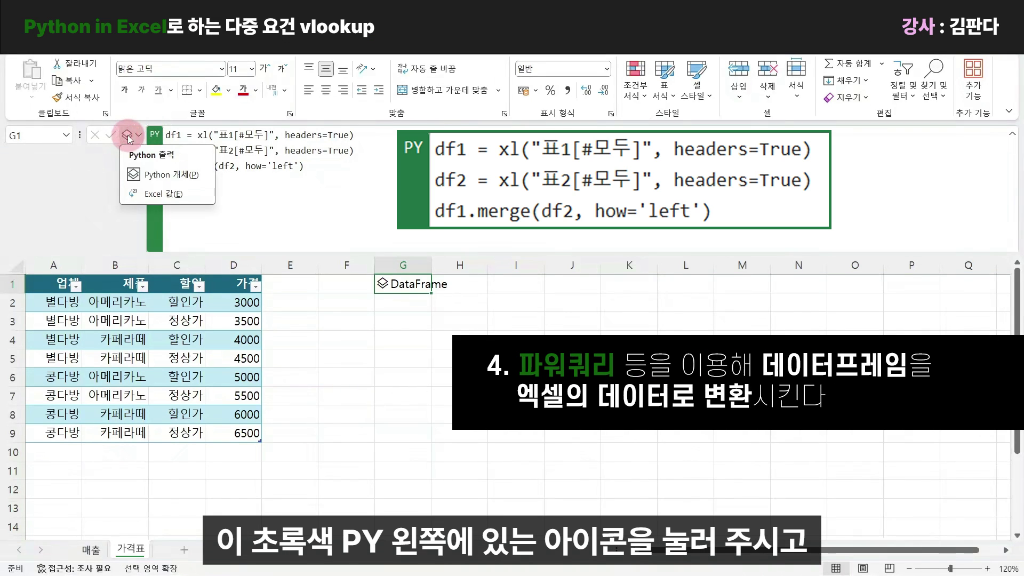
left_click(162, 196)
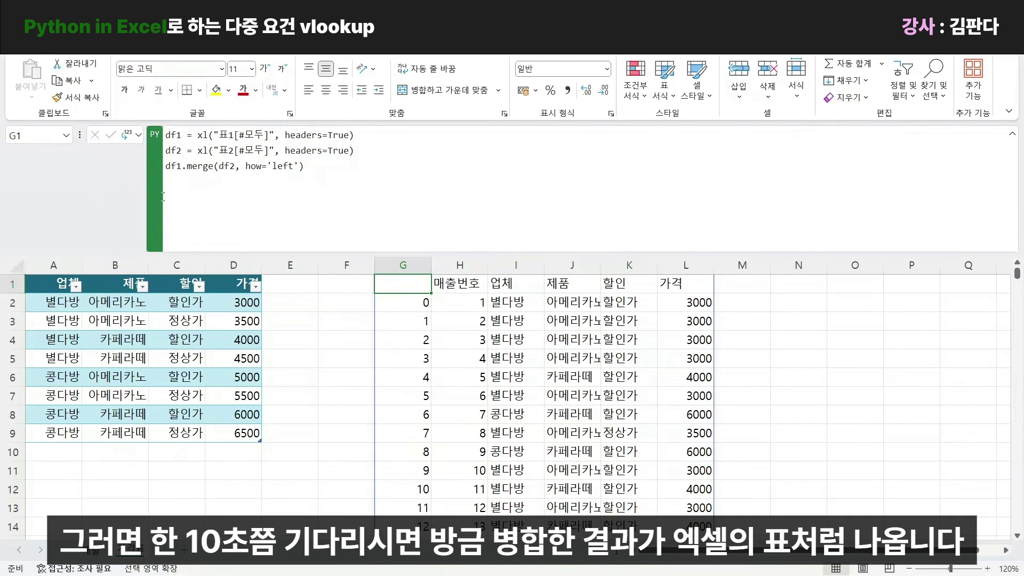
Look through the merged output's header row and the full extent of its 가격 column.
key("Right")
key("Right")
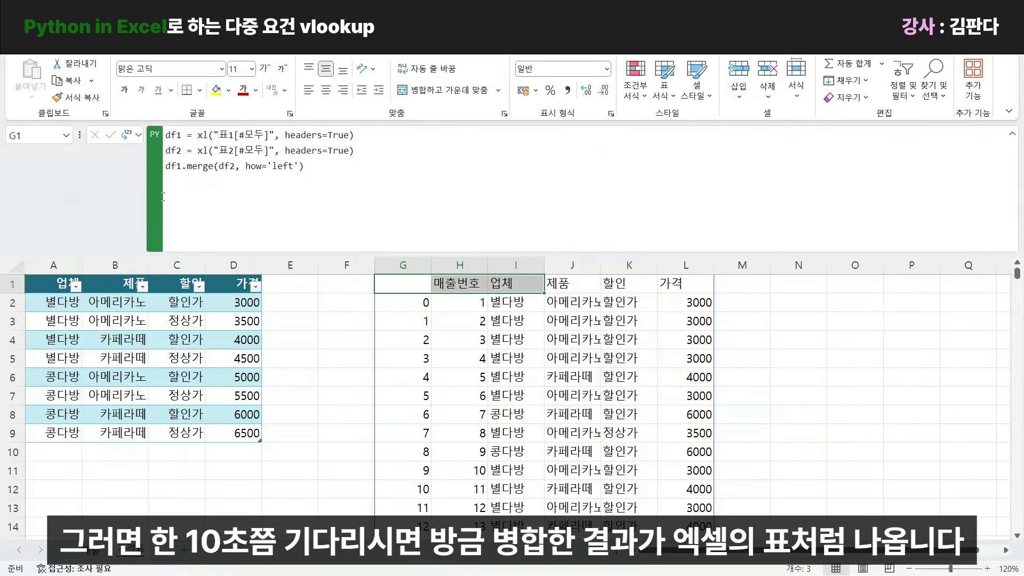
key("ctrl+Right")
key("ctrl+shift+Down")
key("ctrl+Up")
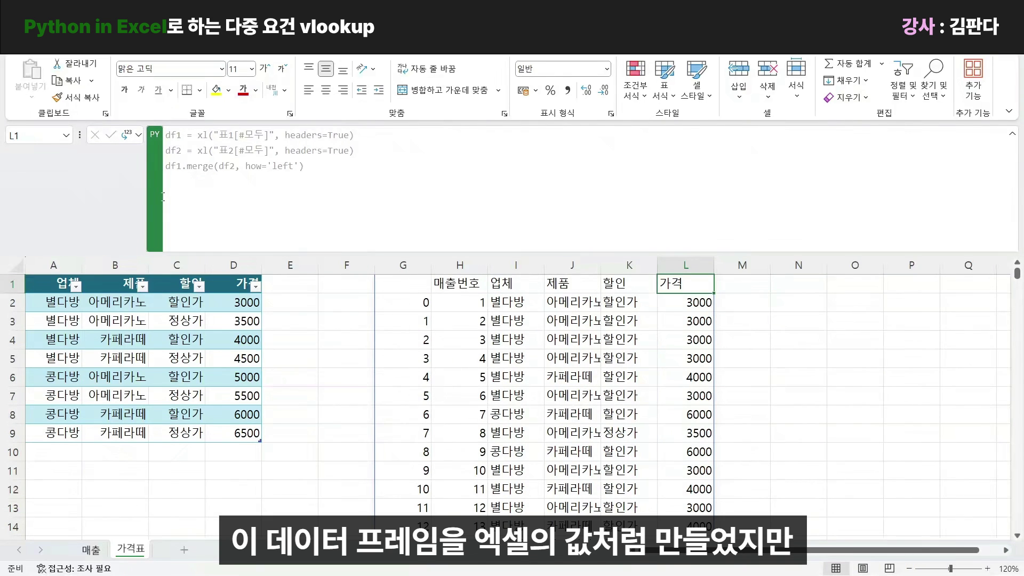
Bring the merged output range into the Power Query editor and remove its unnamed index column before 매출번호.
key("Left")
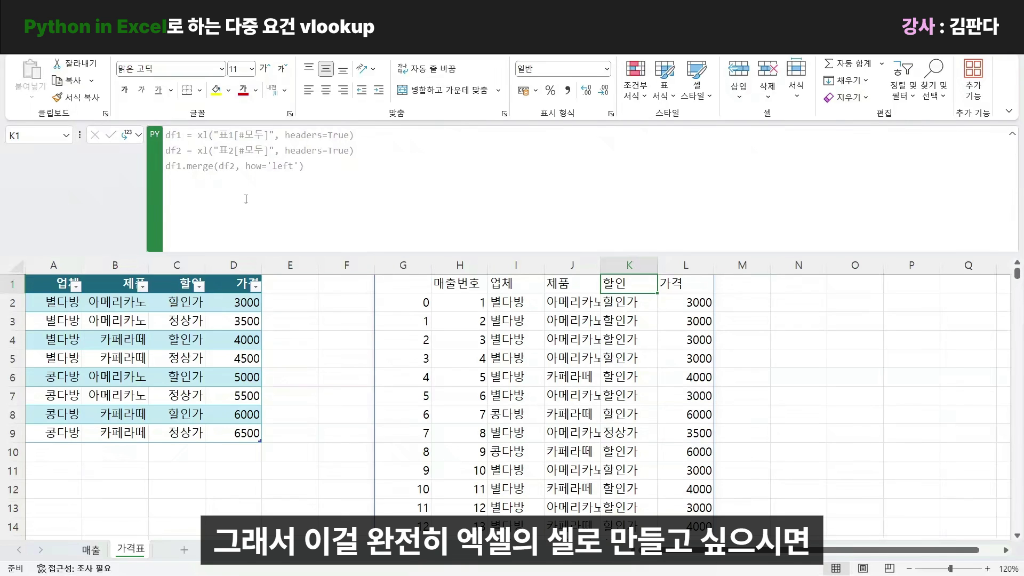
left_click(724, 367)
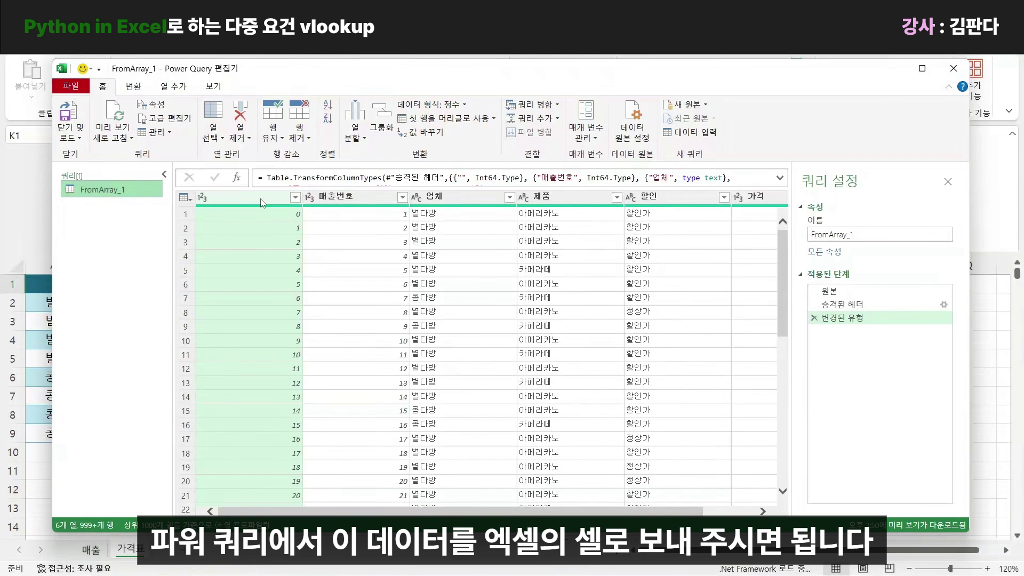
left_click(292, 221)
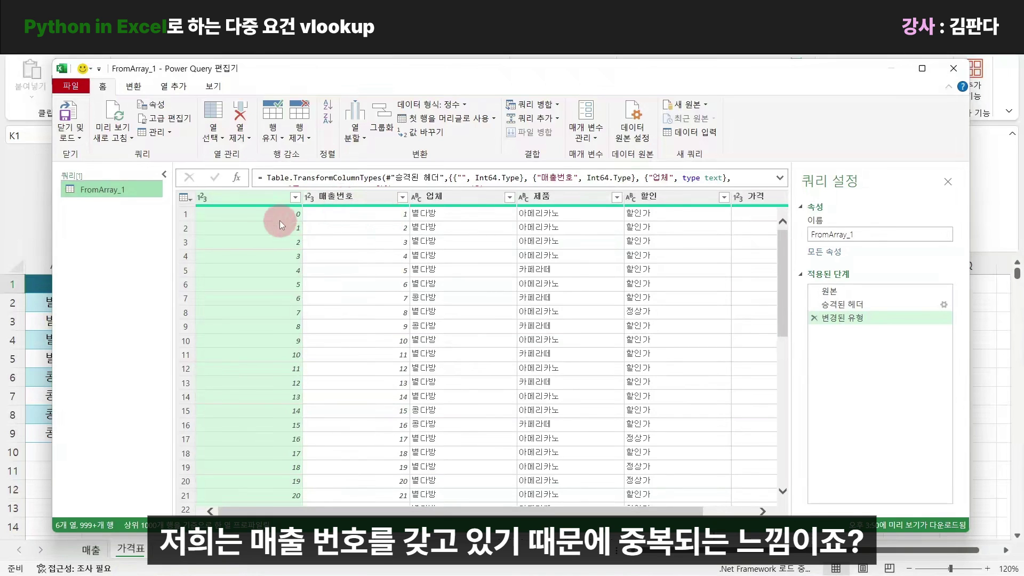
left_click(241, 113)
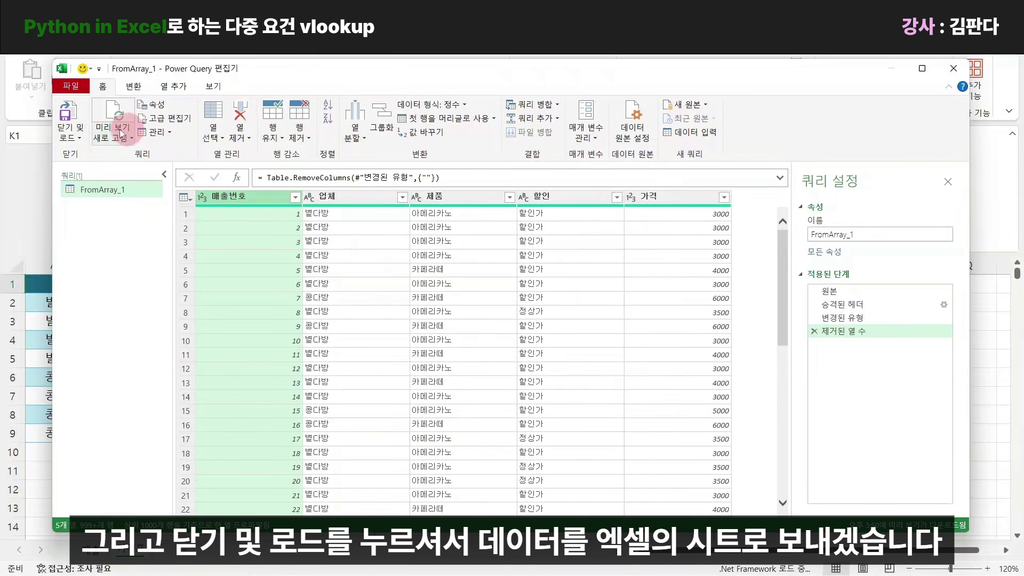
Close the query editor and load the FromArray_1 query into the workbook as a worksheet table.
left_click(71, 119)
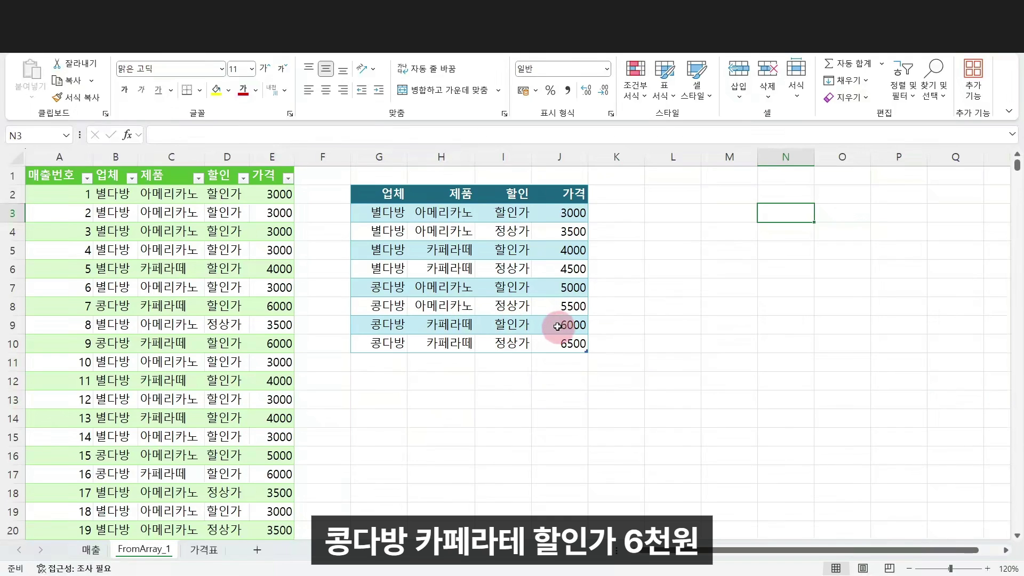
left_click(860, 264)
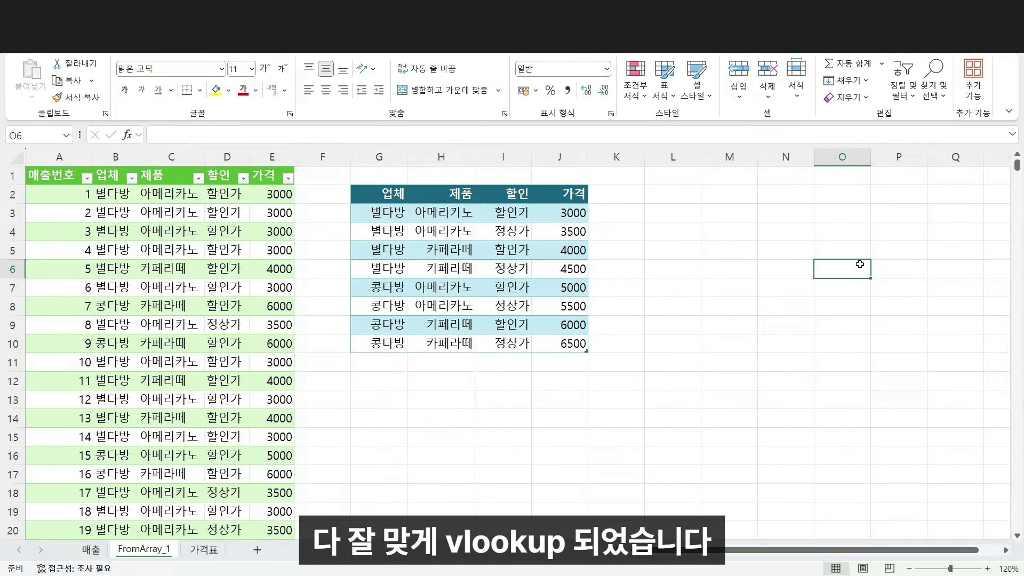